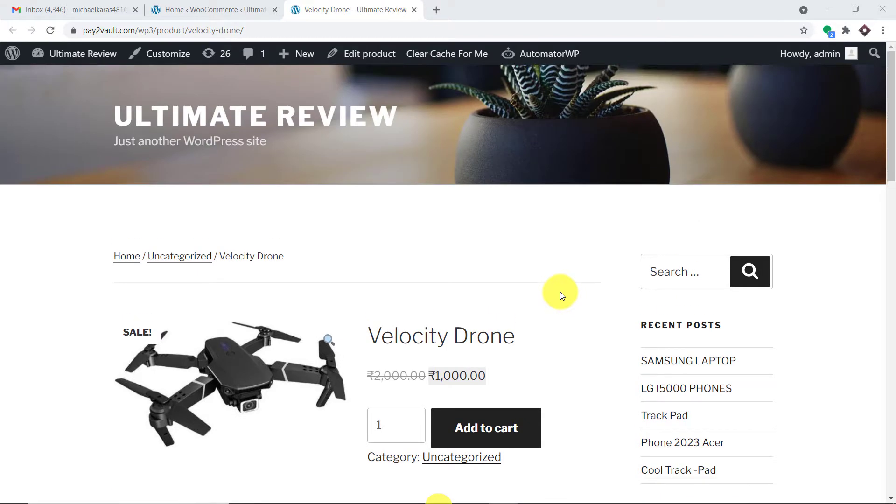
- Add the Velocity Drone (₹1,000.00) to the WooCommerce cart and continue to checkout
scroll(516, 220, down, 3)
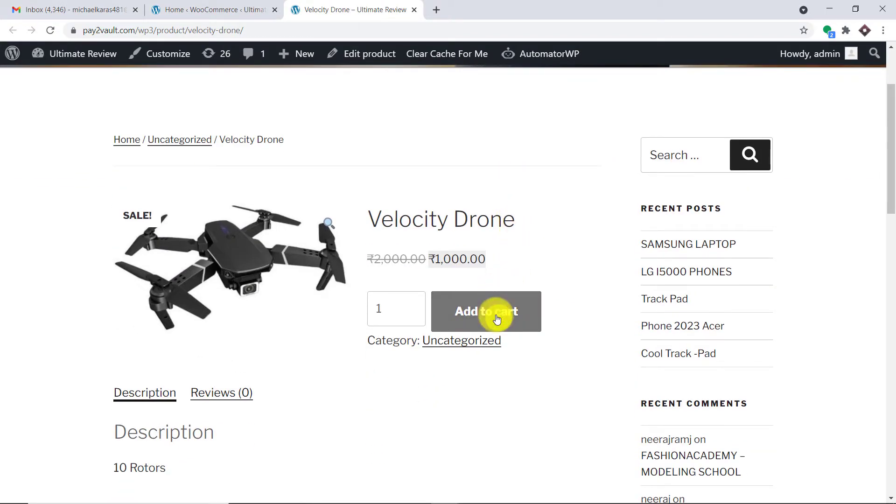
click(497, 319)
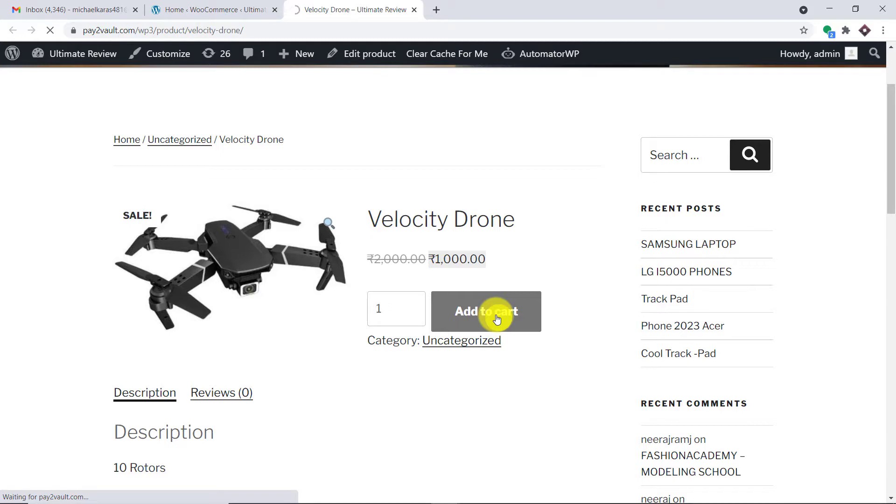
scroll(500, 317, down, 2)
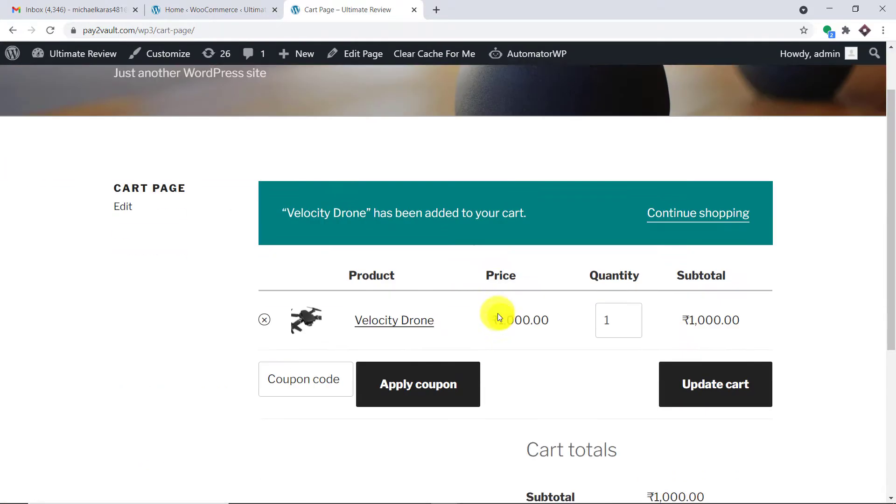
scroll(646, 276, down, 5)
click(639, 382)
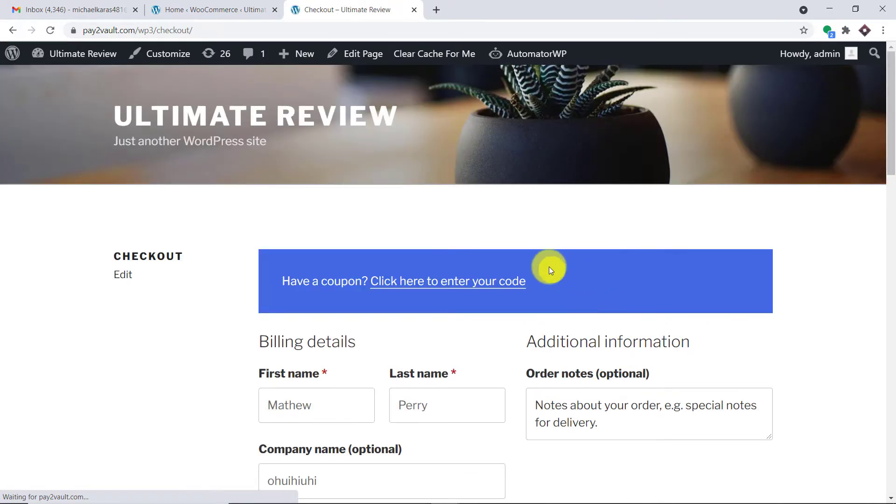
- Place the Velocity Drone order with cash on delivery, confirming order 49565 for ₹1,000.00
scroll(549, 268, down, 4)
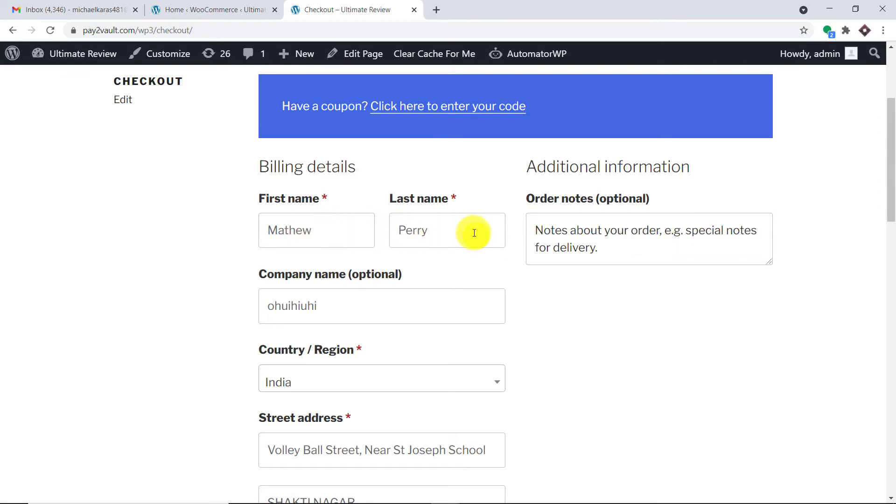
scroll(454, 249, down, 2)
scroll(410, 227, down, 2)
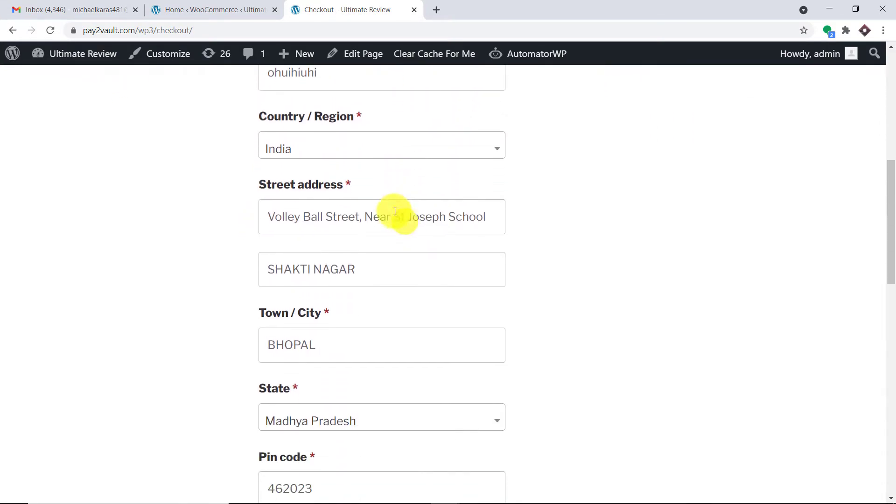
scroll(356, 210, down, 2)
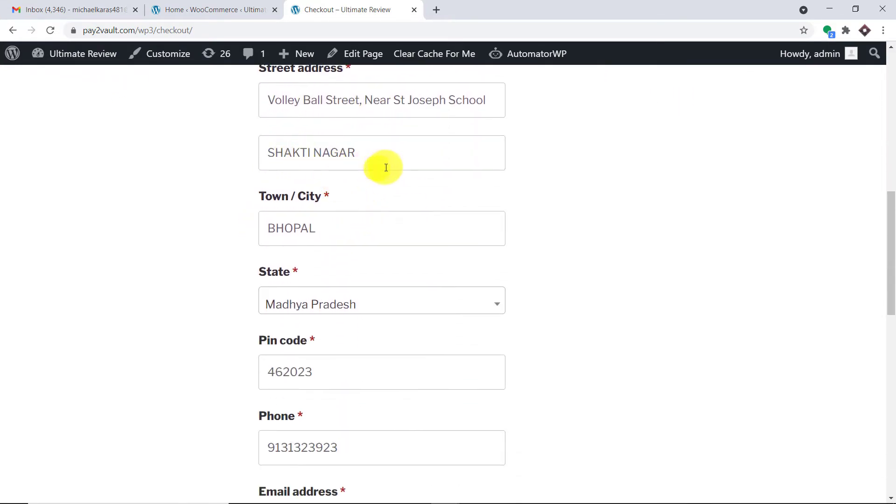
scroll(328, 226, down, 3)
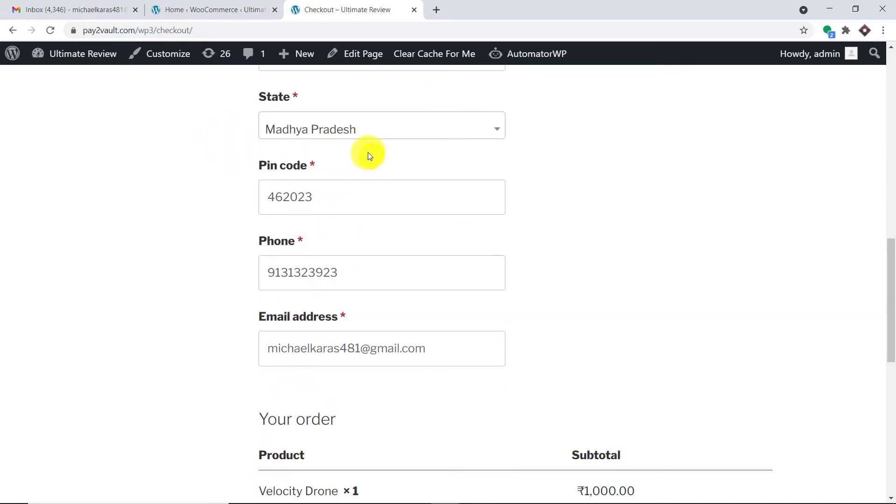
scroll(324, 202, down, 1)
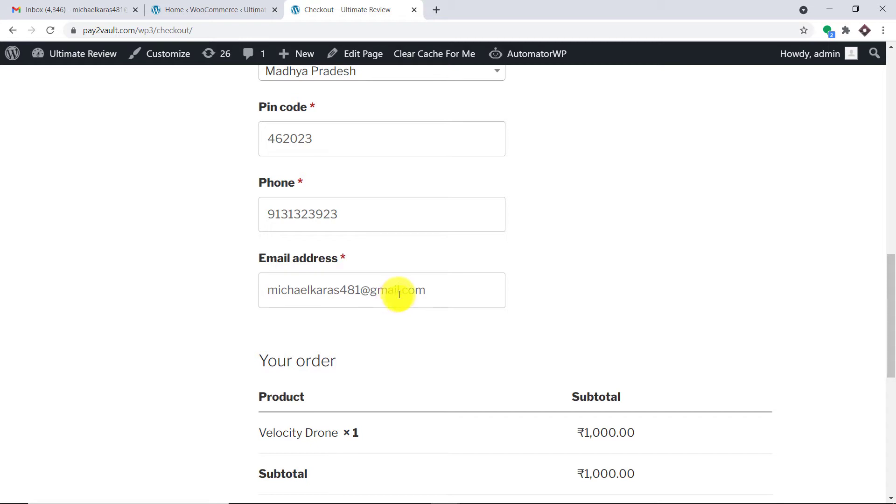
scroll(412, 288, down, 7)
click(719, 338)
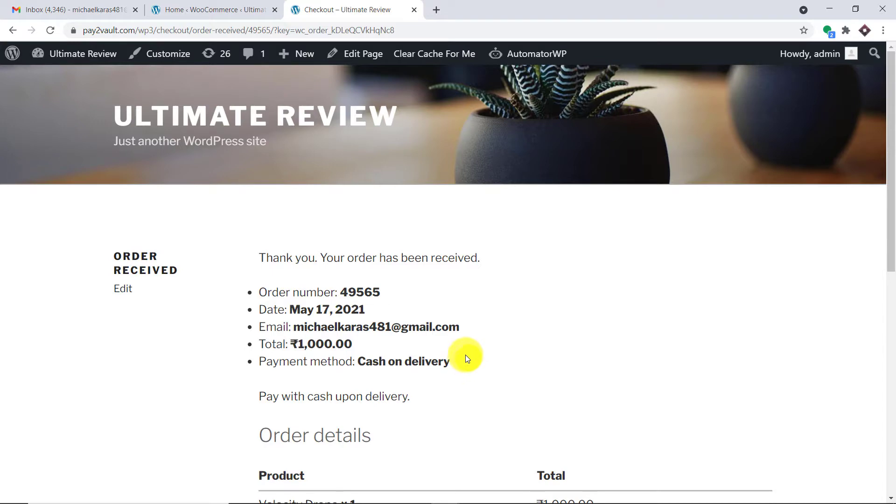
scroll(466, 358, down, 5)
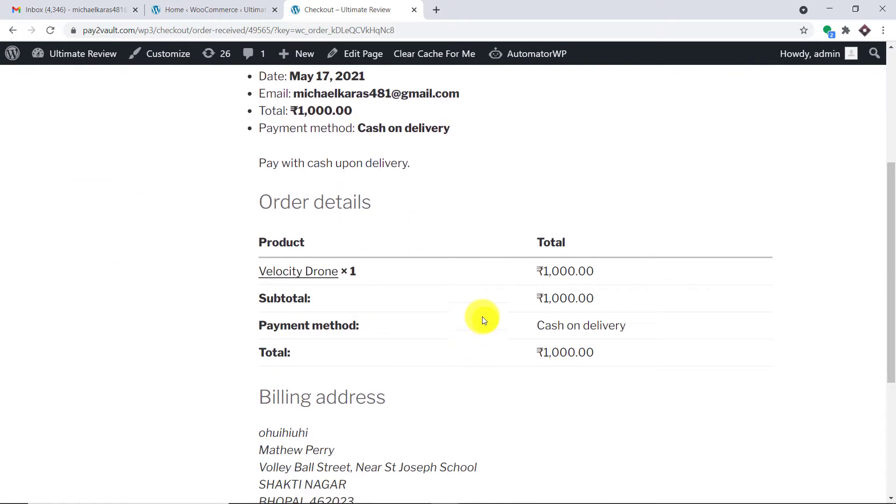
scroll(483, 317, up, 5)
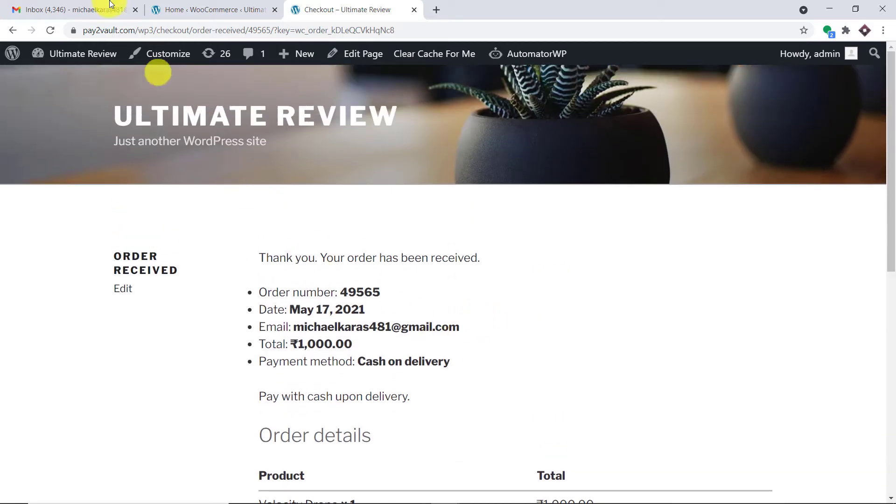
- Refresh the Gmail inbox and open the new 'Order Processed' email for the drone purchase
click(93, 9)
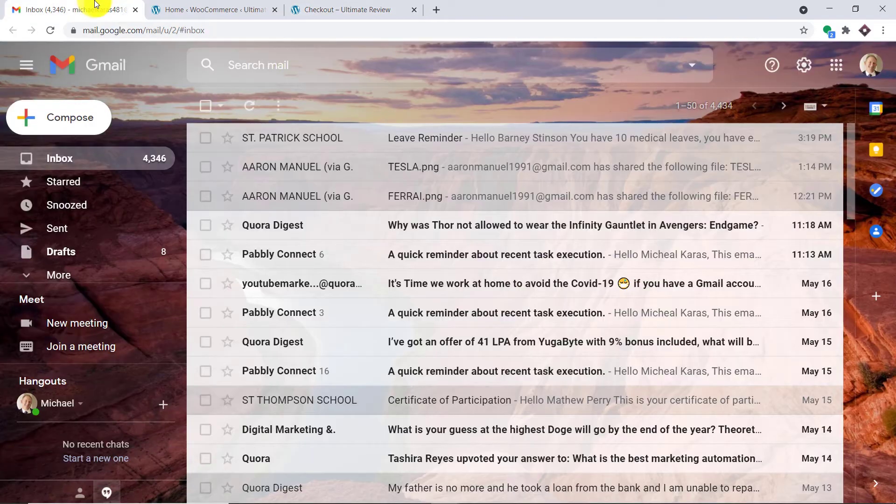
click(51, 31)
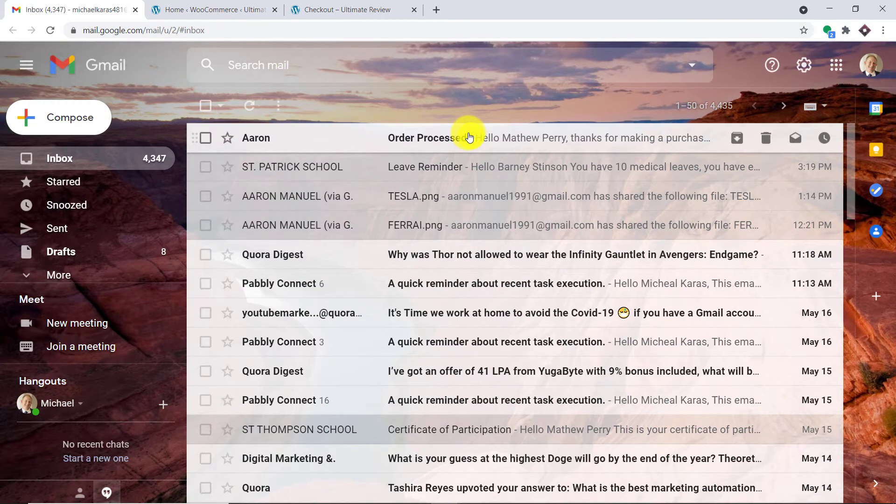
click(469, 138)
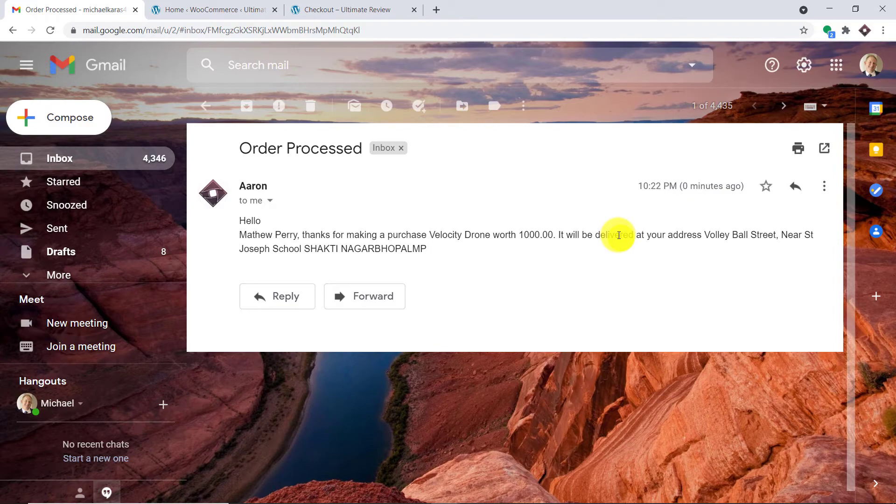
- Go to pabbly.com in a new tab, log in, and launch Connect from All Apps
click(436, 10)
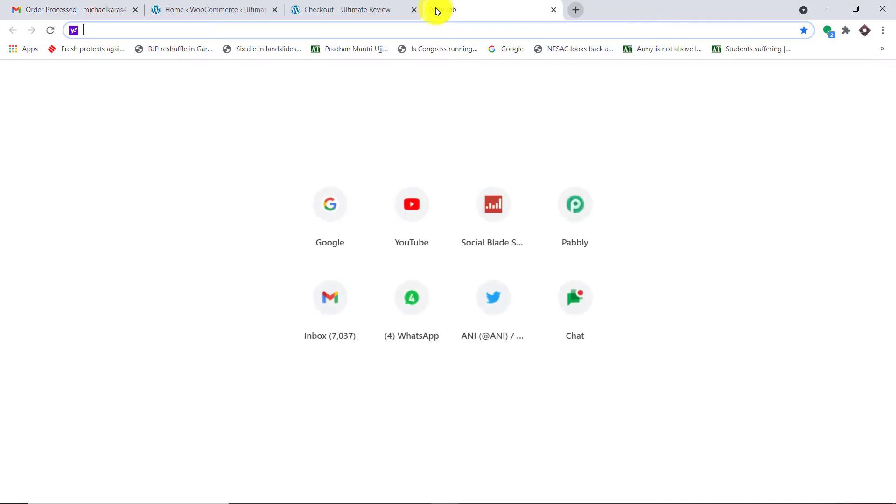
text(p)
key(Return)
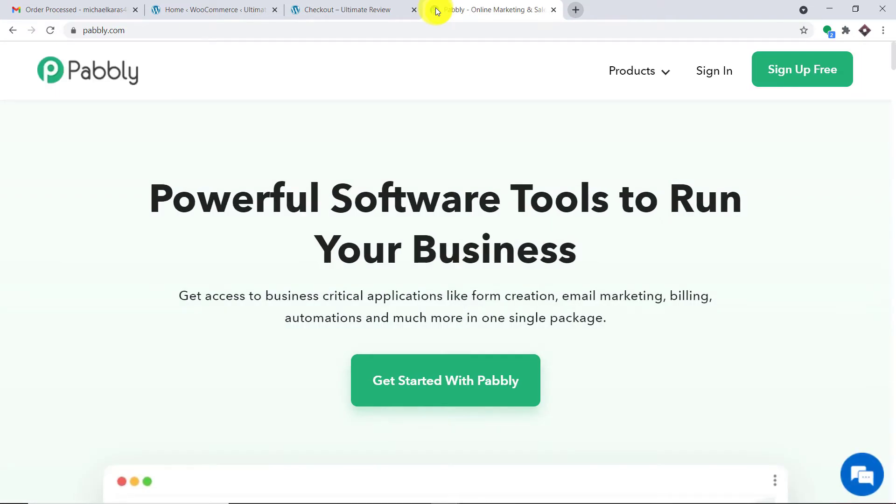
click(706, 71)
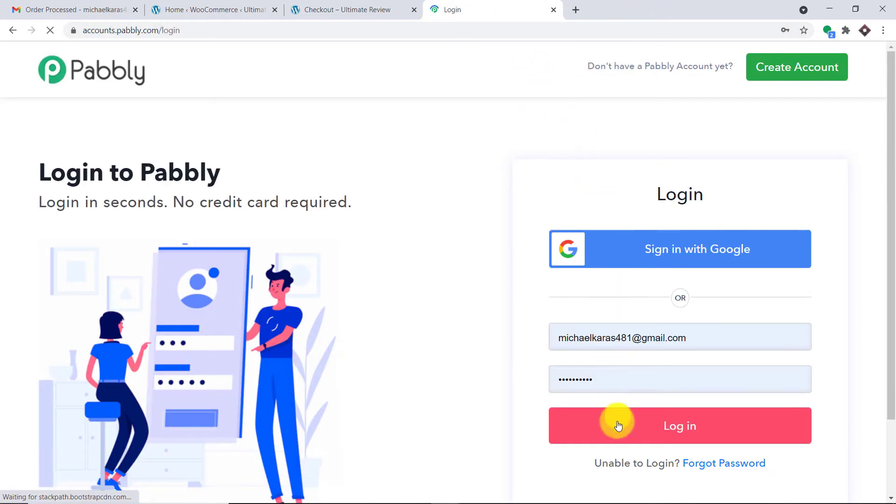
click(618, 426)
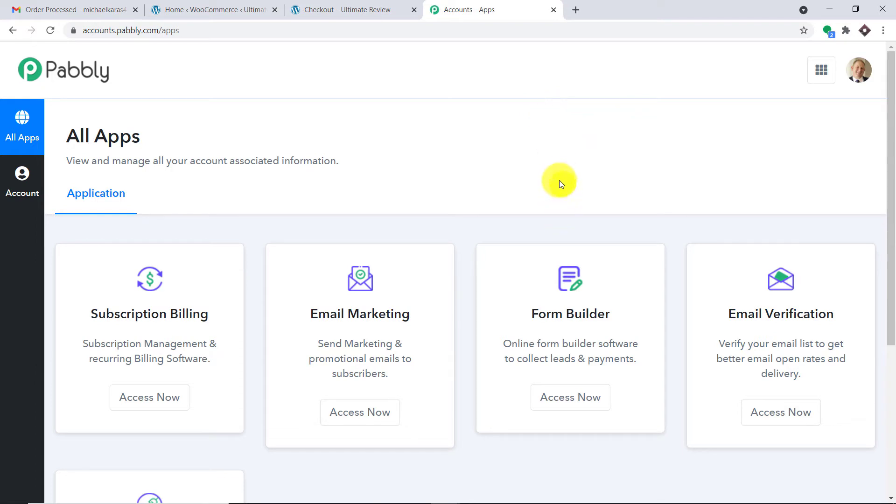
scroll(572, 121, down, 5)
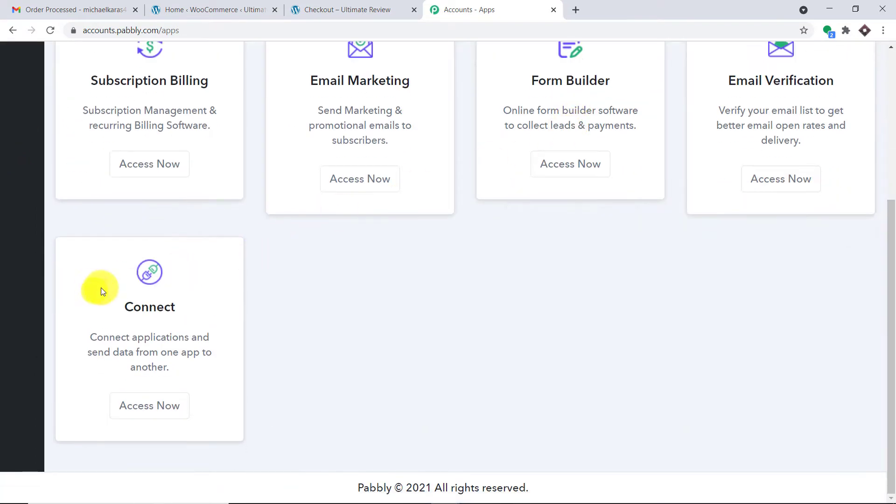
click(174, 403)
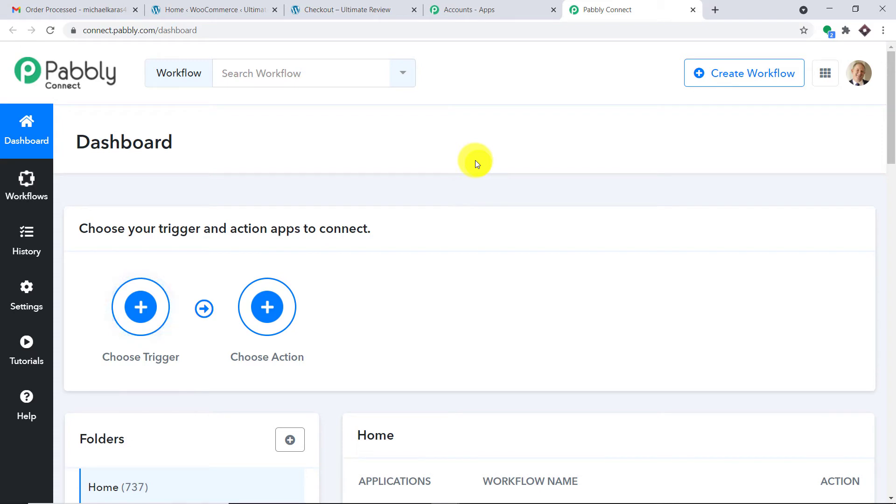
- Switch off the WooCommerce Orders Data workflow
scroll(475, 160, down, 6)
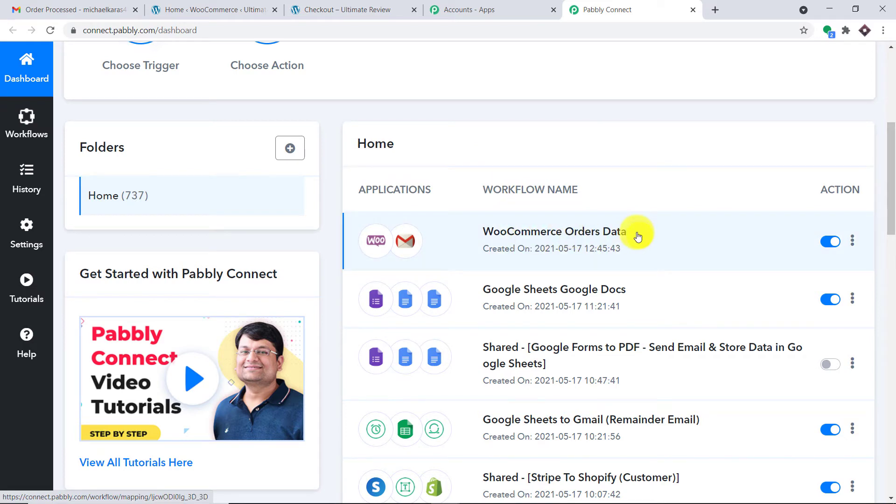
click(825, 242)
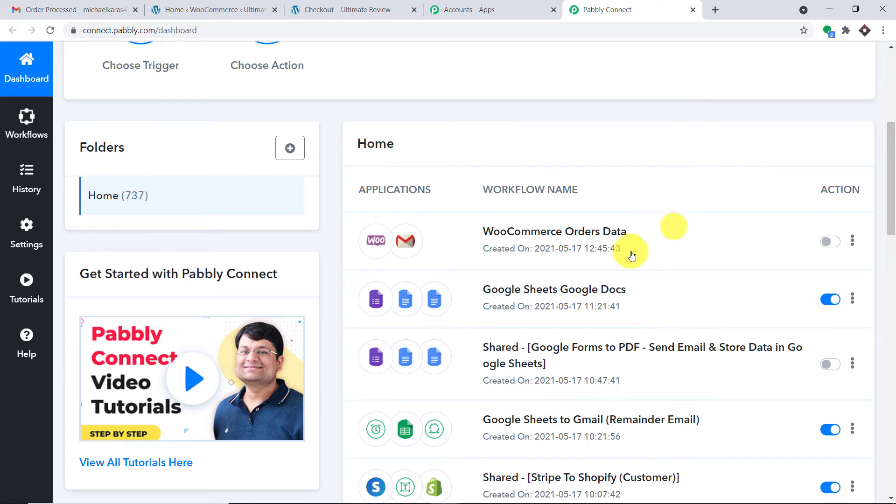
scroll(693, 248, up, 6)
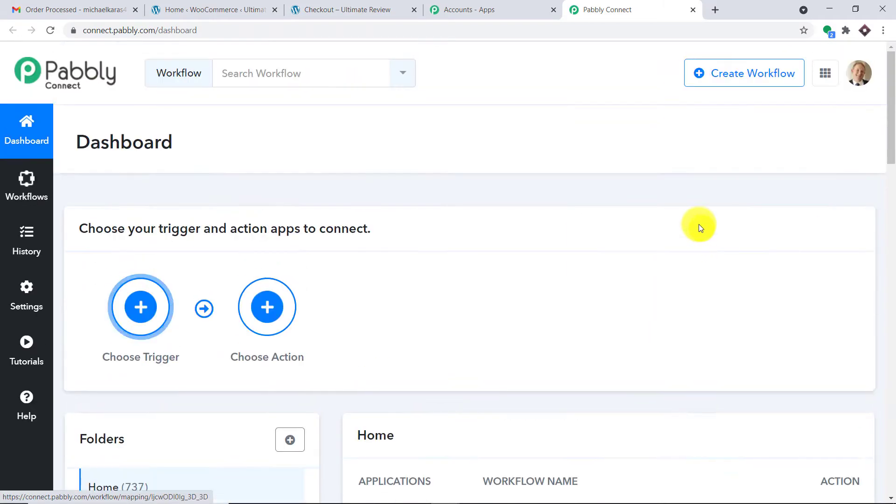
- Start a new workflow named 'WooCommerce Order Confirmation Email (Gmail)'
click(766, 80)
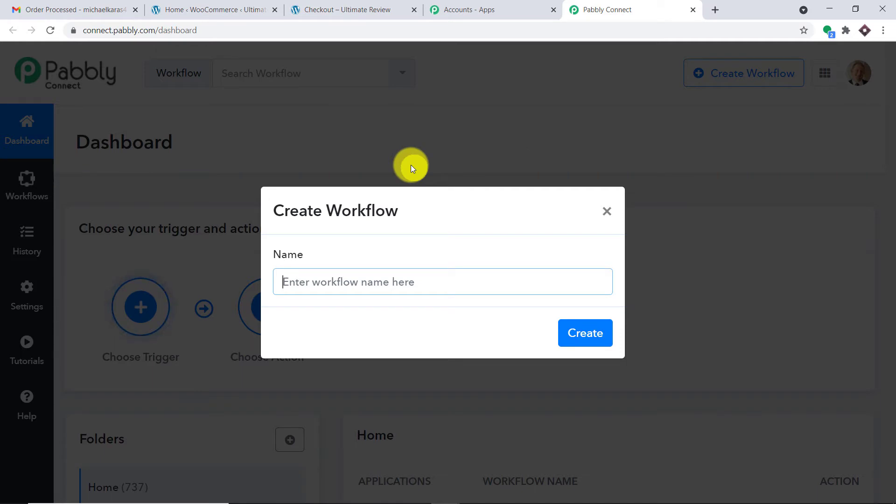
text(Woo)
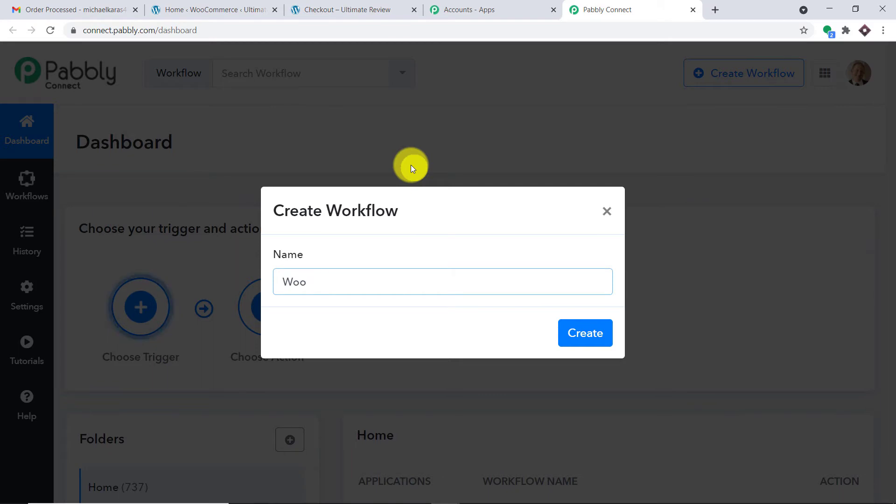
text(Commer)
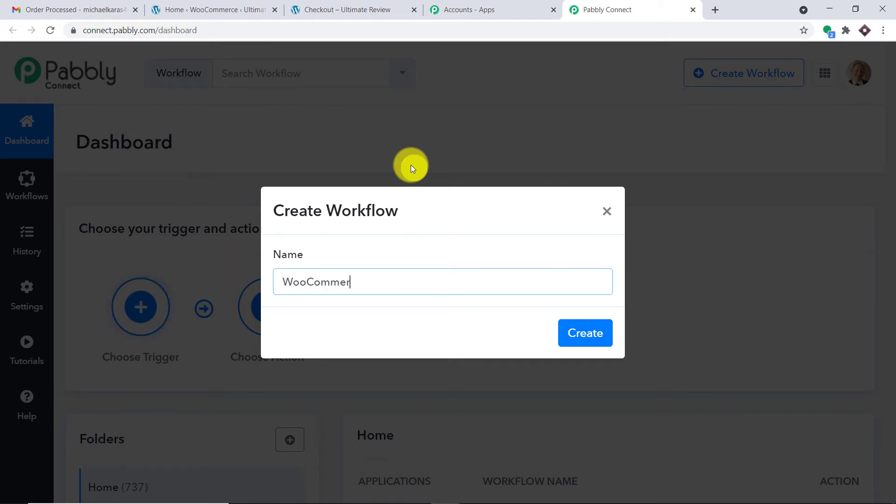
text(ce Order)
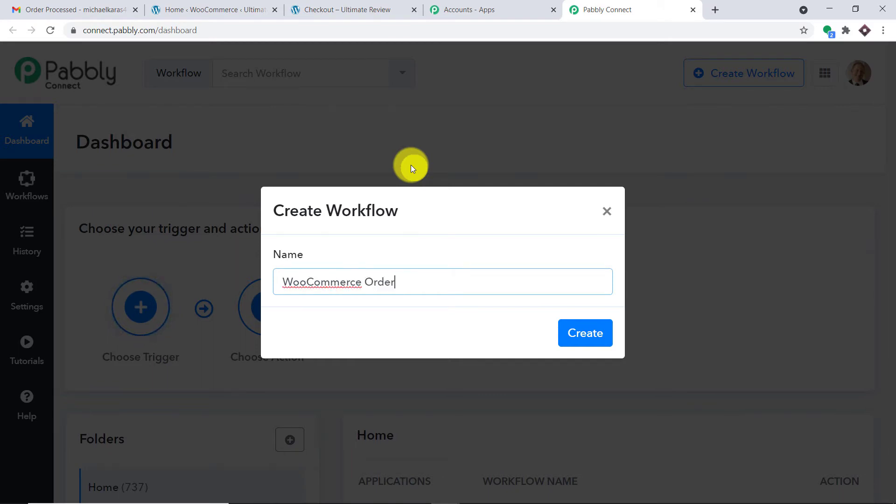
text( Confirmation thori)
key(BackSpace)
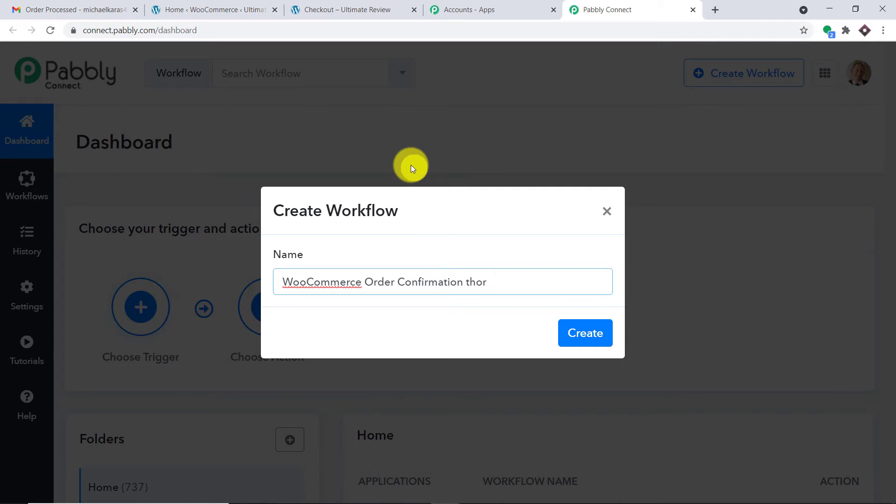
text(ugh)
key(BackSpace)
key(BackSpace)
key(BackSpace)
key(BackSpace)
key(BackSpace)
key(BackSpace)
key(BackSpace)
key(BackSpace)
key(BackSpace)
key(BackSpace)
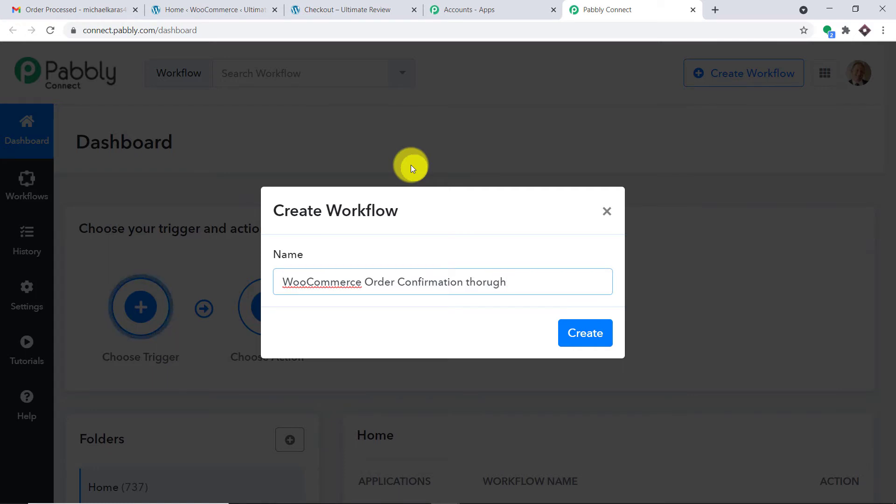
text(n Email)
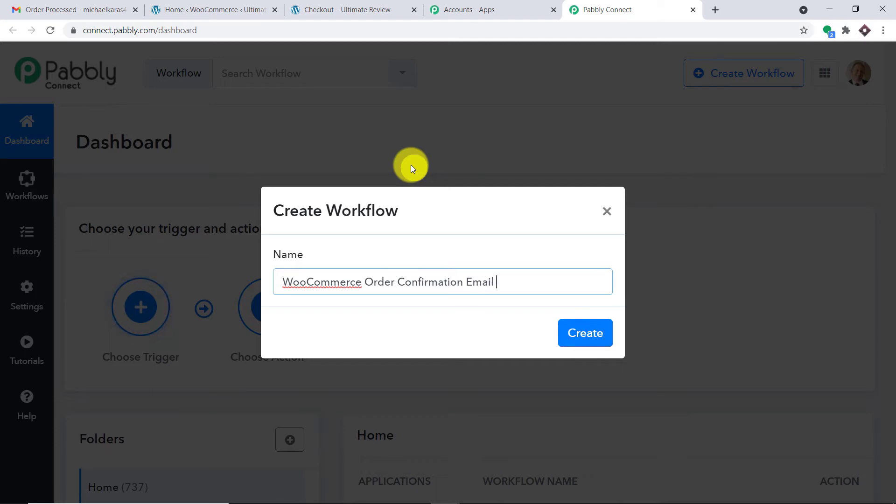
text( ()
text(mail)
- Create the workflow and choose WooCommerce as its trigger app
click(586, 335)
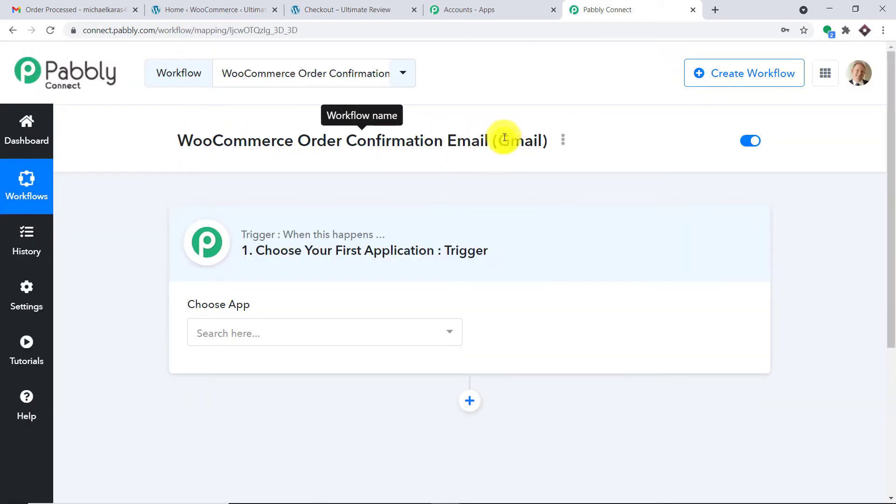
click(337, 335)
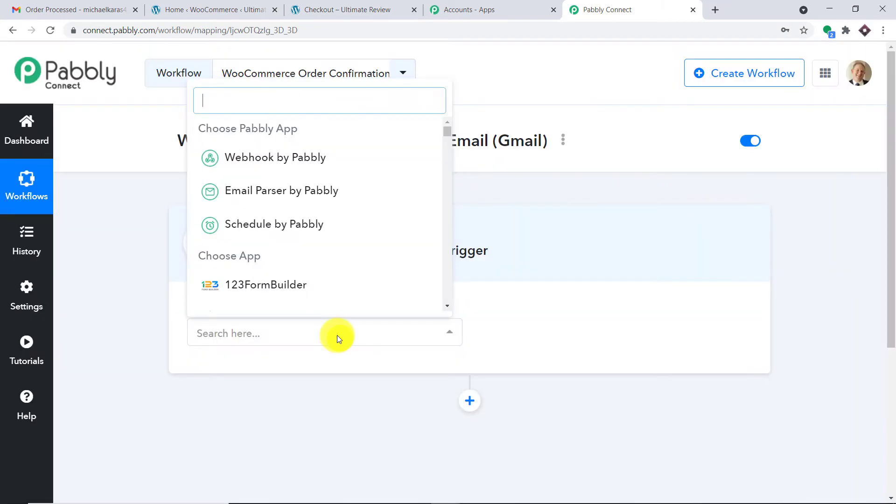
text(woo)
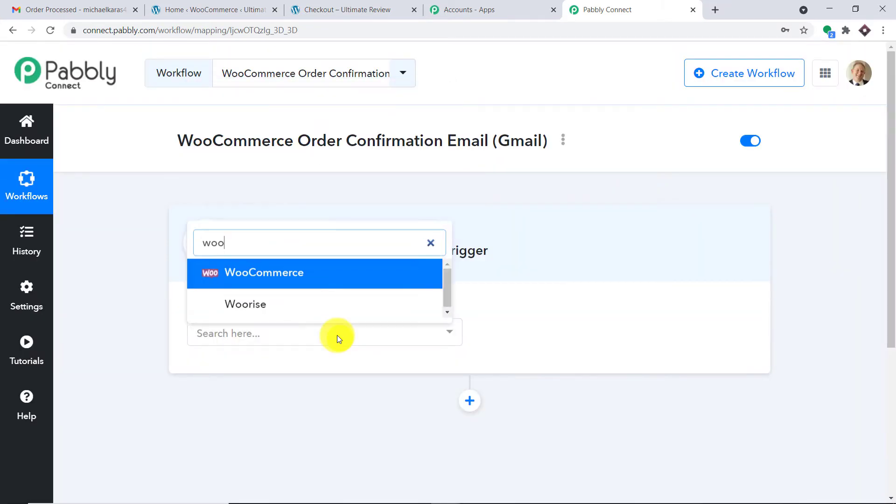
click(320, 273)
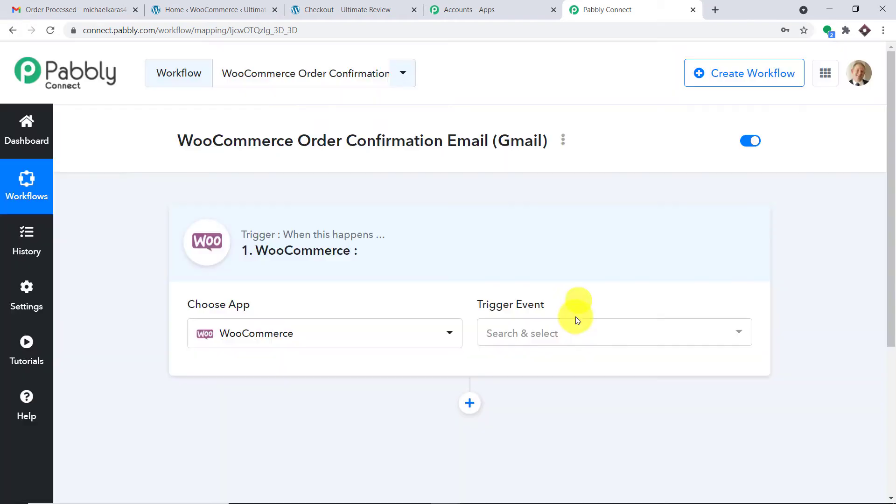
- Set the trigger event to New Order Created, then bring up the WooCommerce admin home
click(569, 334)
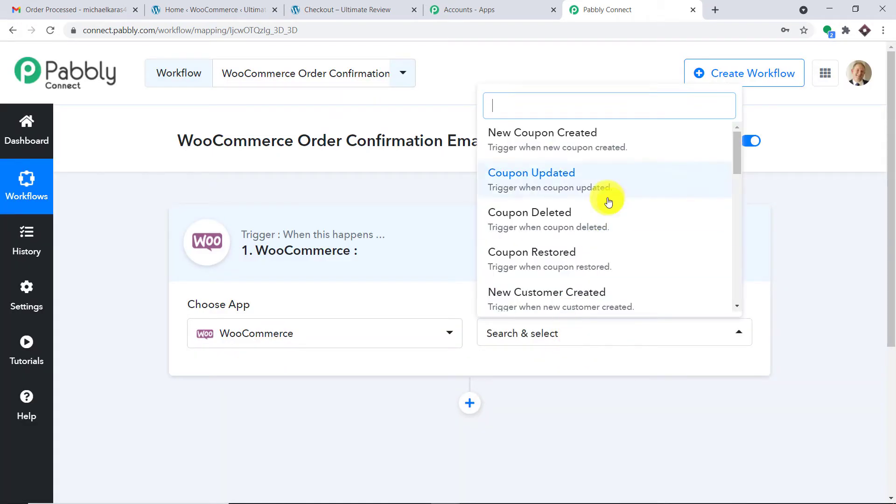
scroll(609, 206, down, 6)
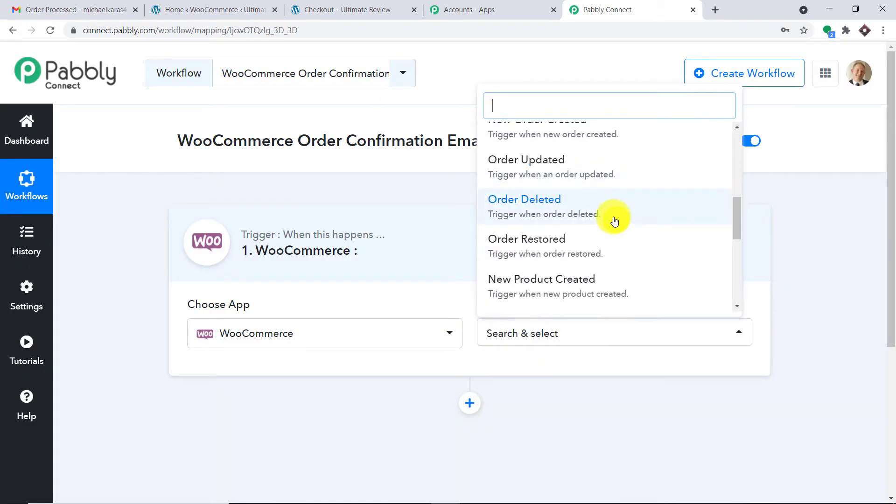
scroll(615, 218, up, 3)
click(598, 239)
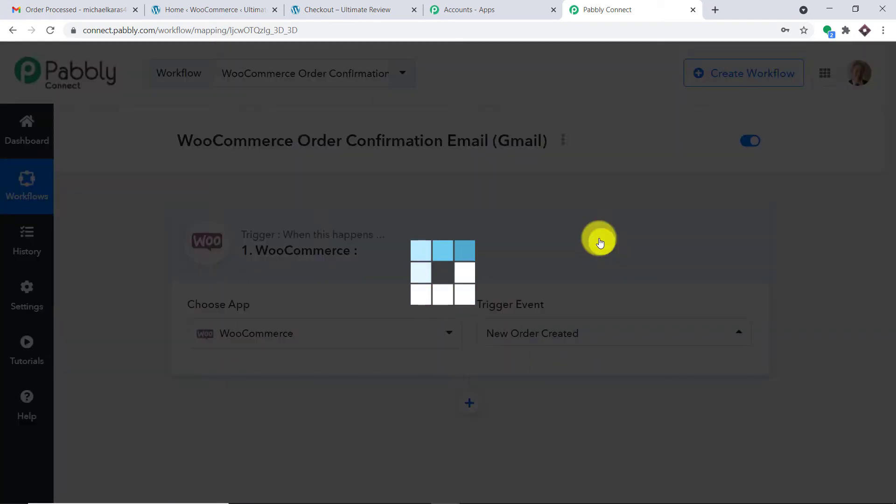
scroll(599, 242, down, 3)
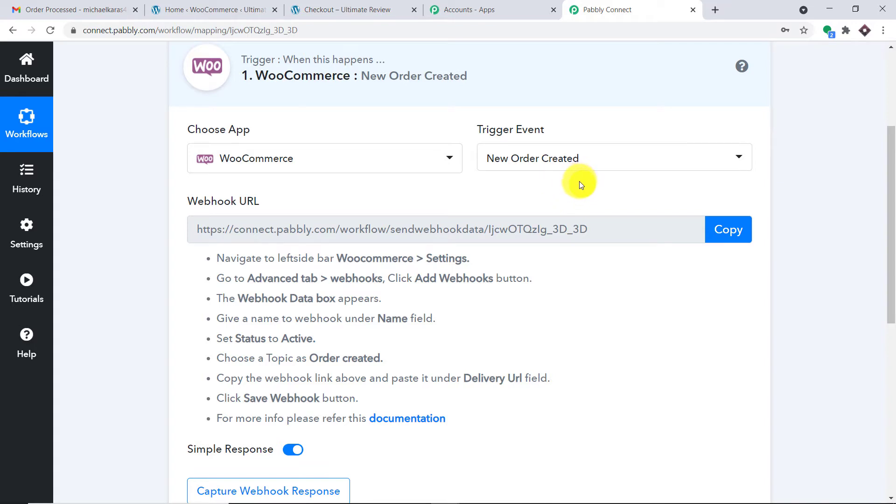
click(270, 9)
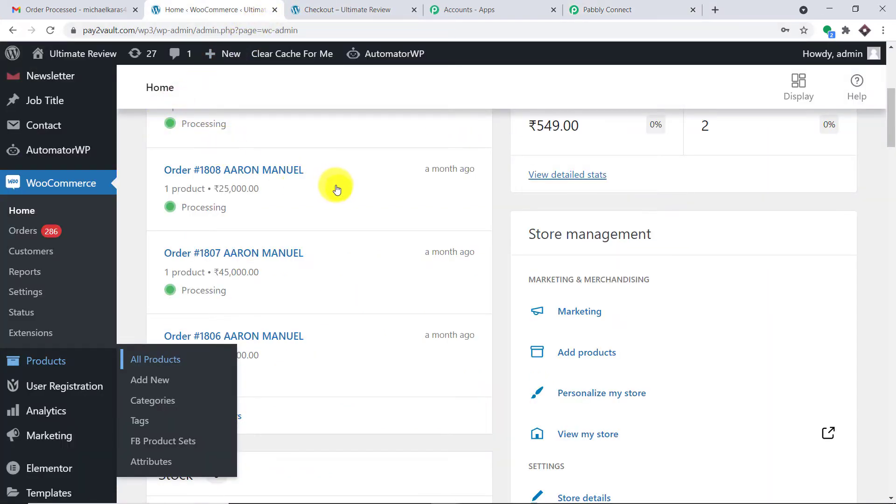
- Open WooCommerce Settings in a new tab
scroll(59, 284, down, 5)
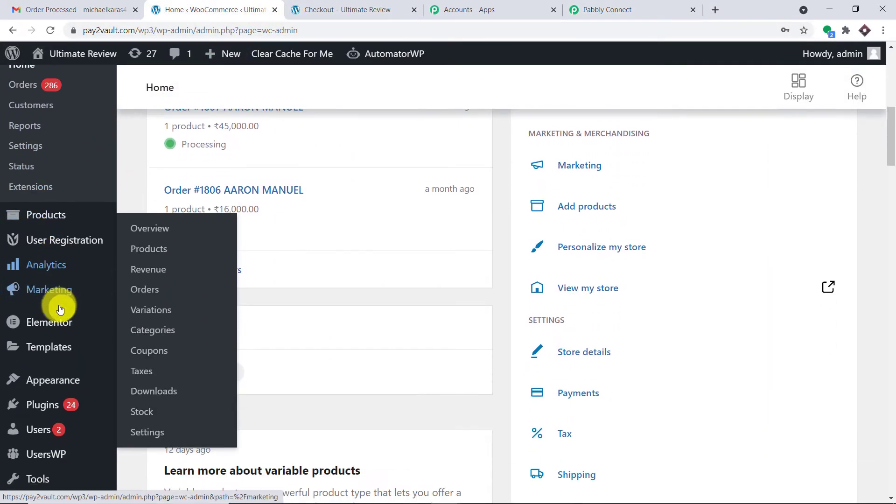
scroll(59, 311, up, 3)
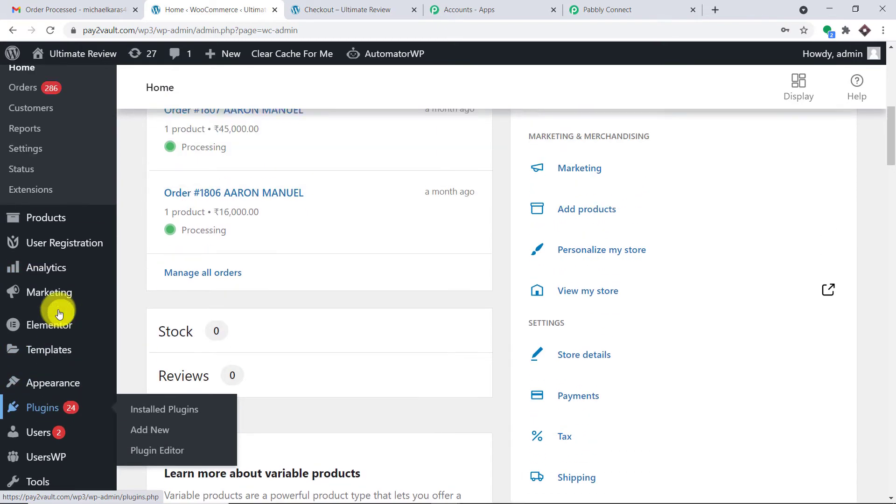
scroll(58, 311, up, 5)
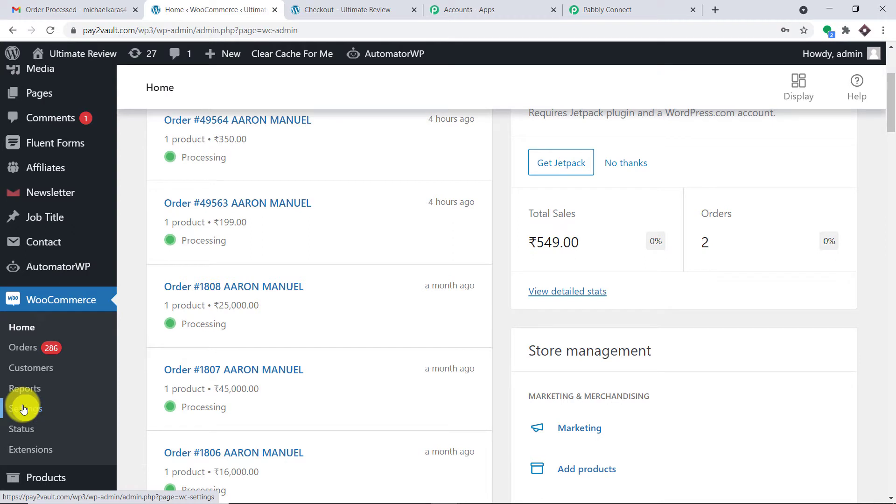
right_click(23, 408)
click(78, 295)
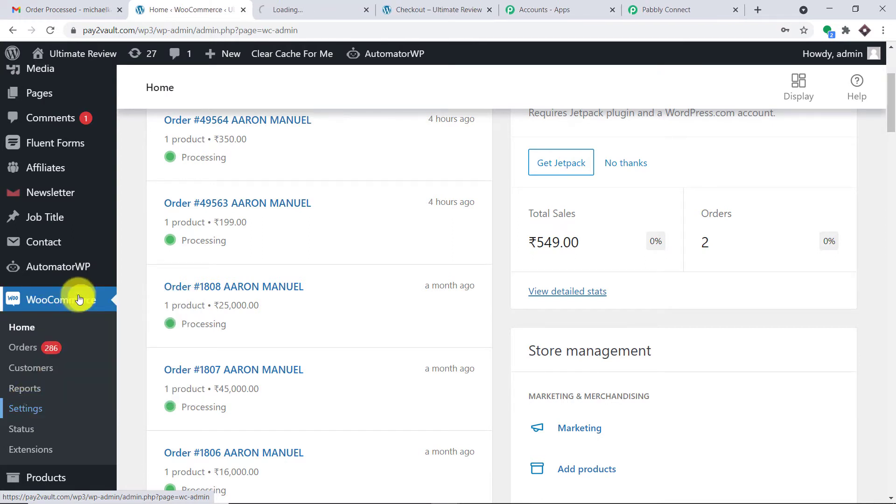
click(311, 4)
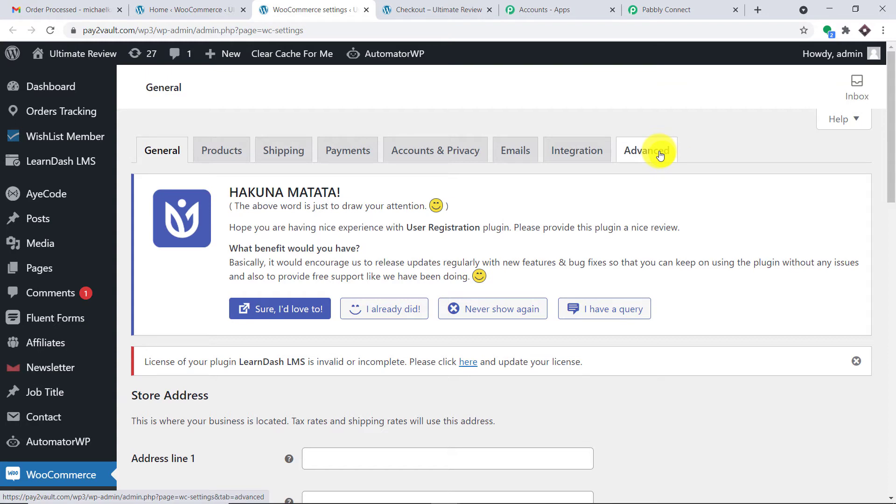
- Under Advanced > Webhooks, start a new webhook with Add webhook
click(660, 156)
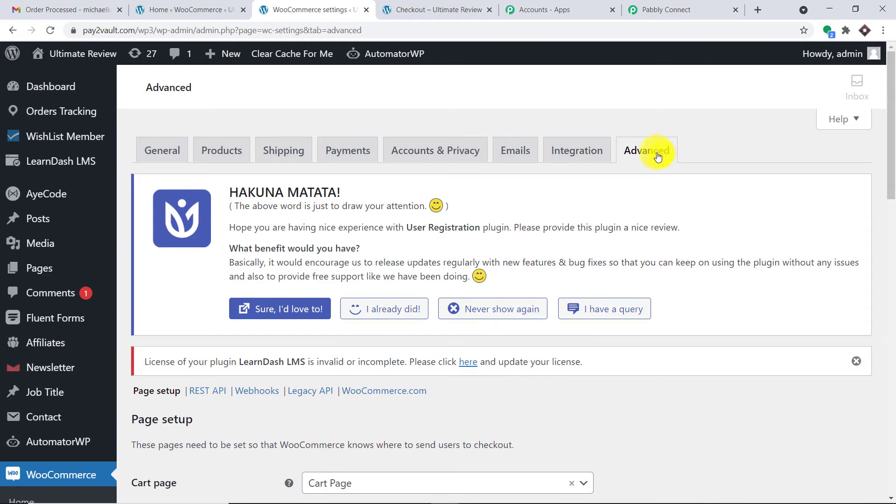
scroll(677, 199, down, 5)
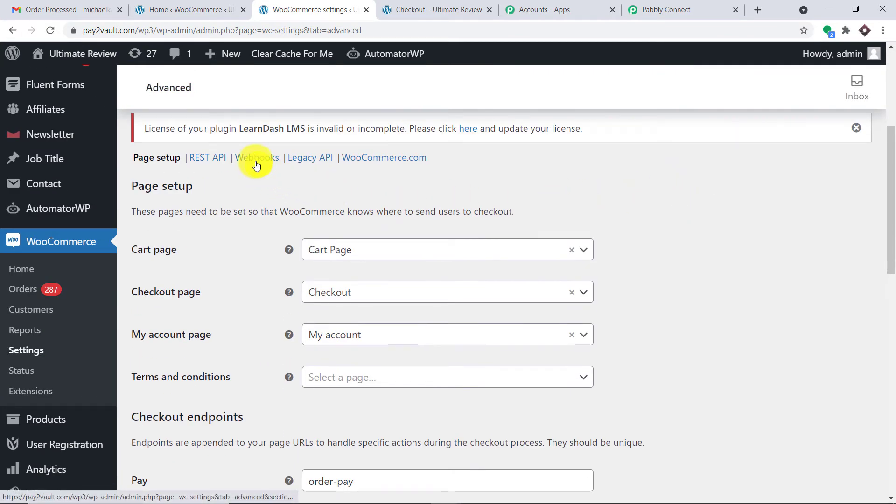
click(257, 165)
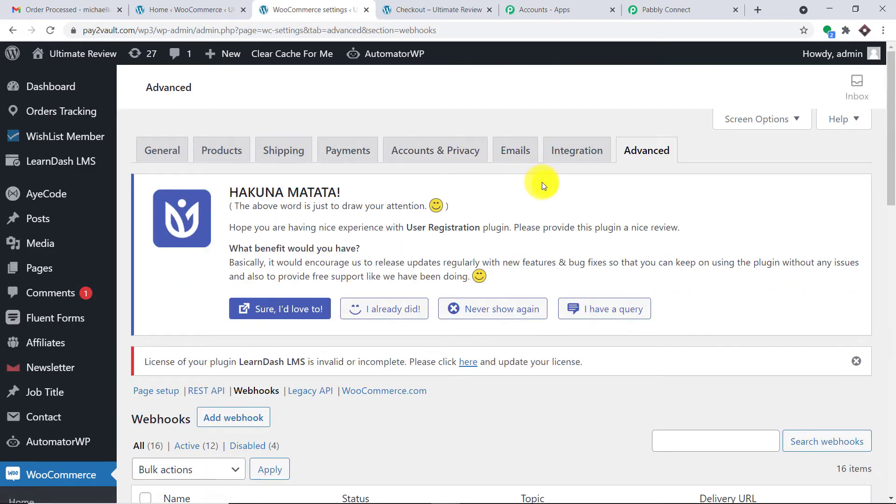
scroll(542, 184, down, 18)
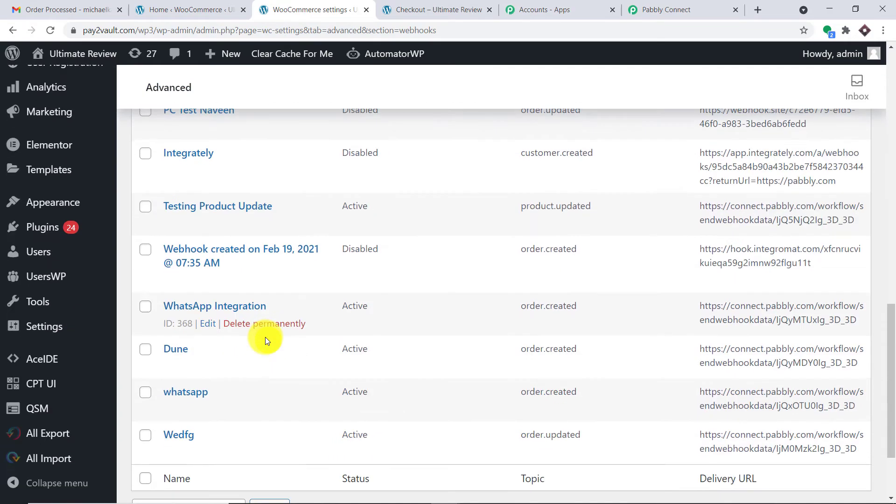
scroll(265, 339, down, 2)
scroll(270, 329, up, 14)
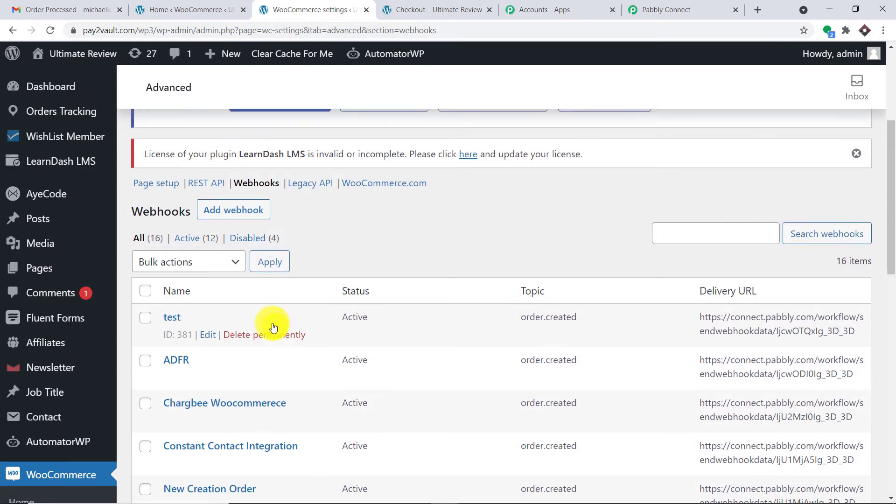
scroll(280, 345, up, 3)
scroll(292, 310, down, 2)
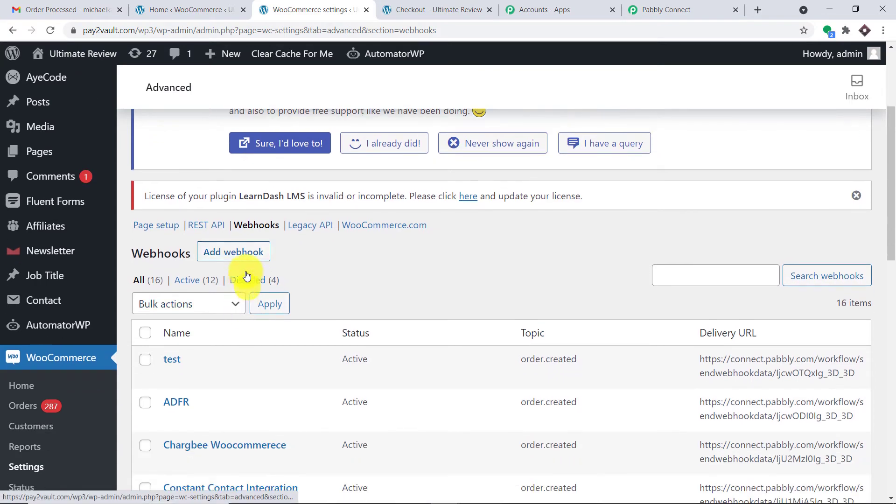
click(243, 255)
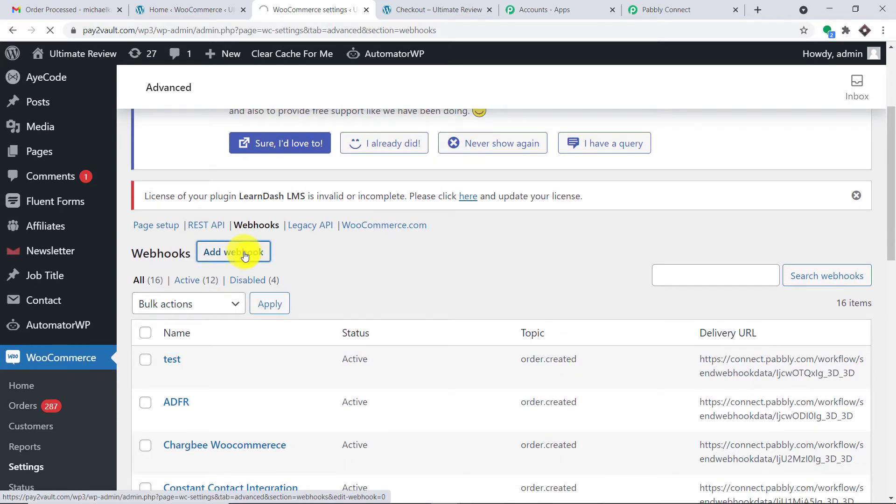
scroll(393, 262, down, 2)
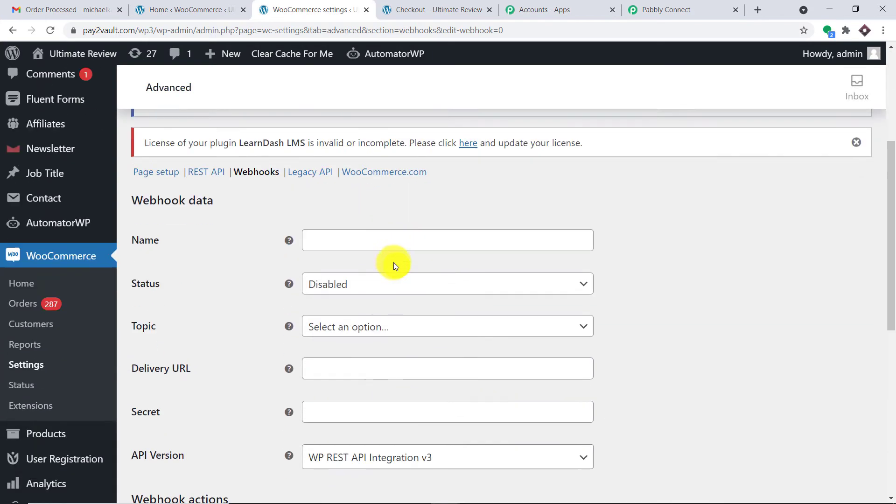
- Name the webhook 'WooCommerce Gmail Confirmation Email', set status Active and topic Order created
click(353, 231)
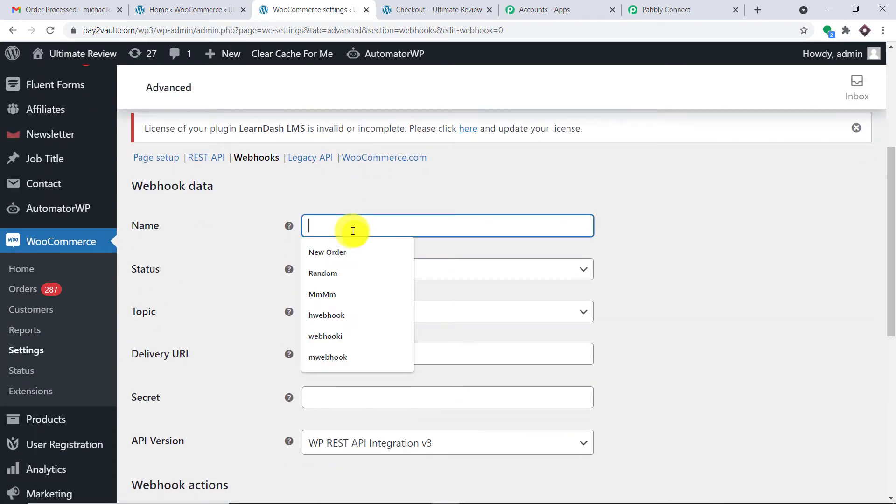
text(Woo)
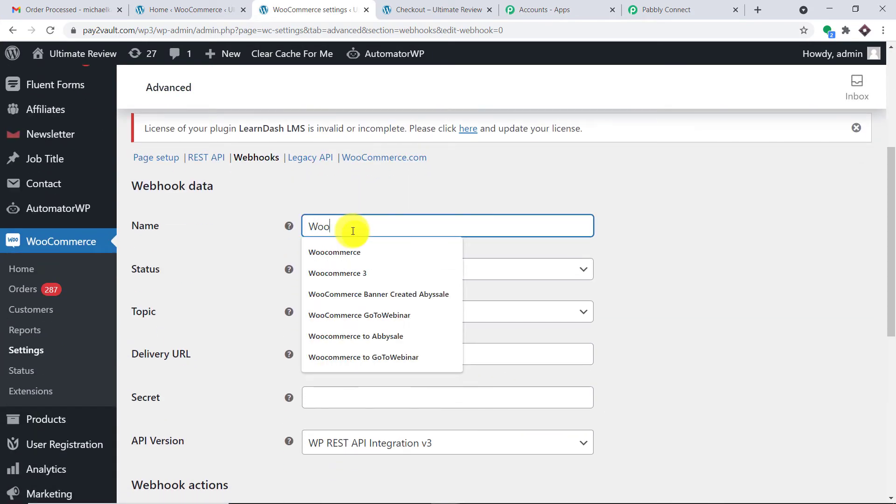
text(Commerce Gmail )
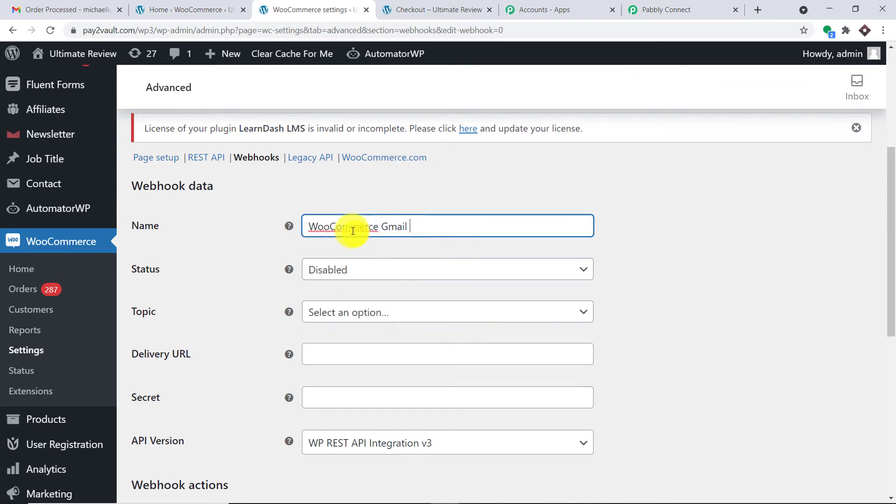
text(Confirmation Email)
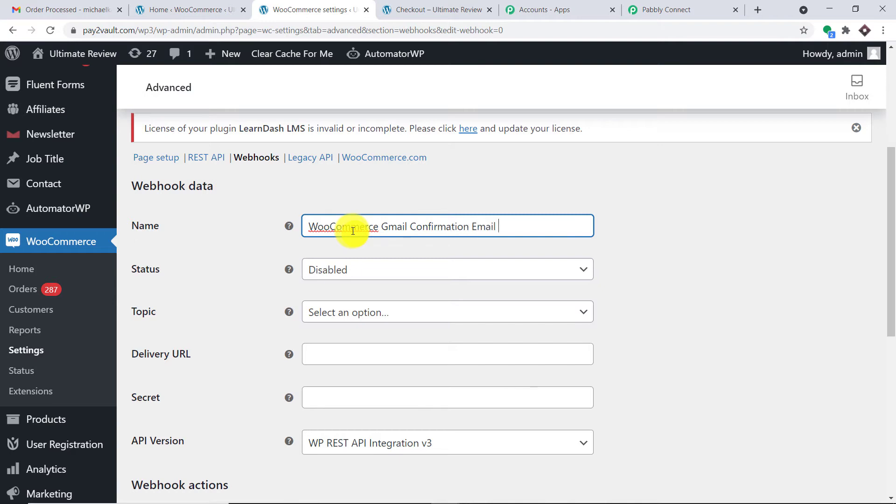
scroll(546, 212, down, 1)
click(544, 218)
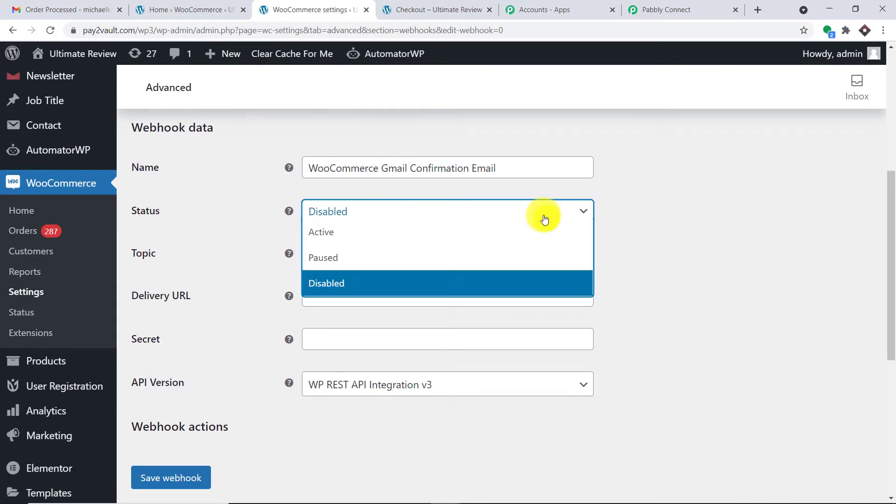
click(540, 243)
scroll(747, 215, down, 1)
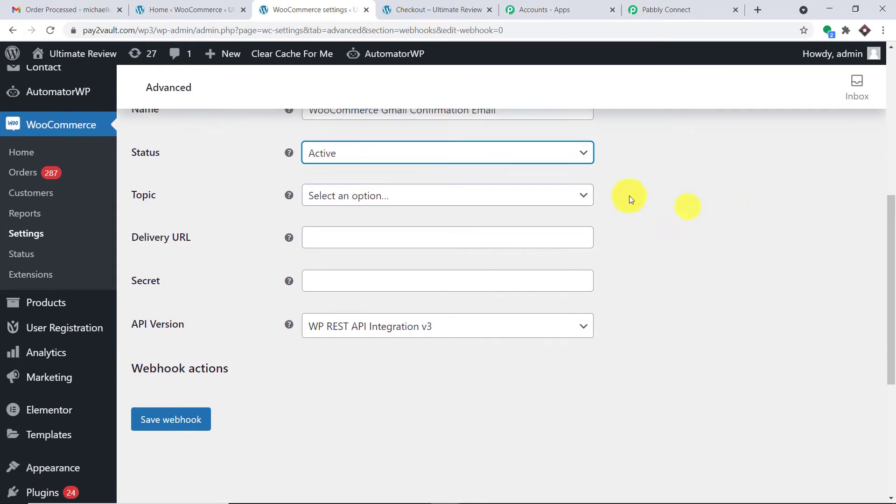
click(571, 197)
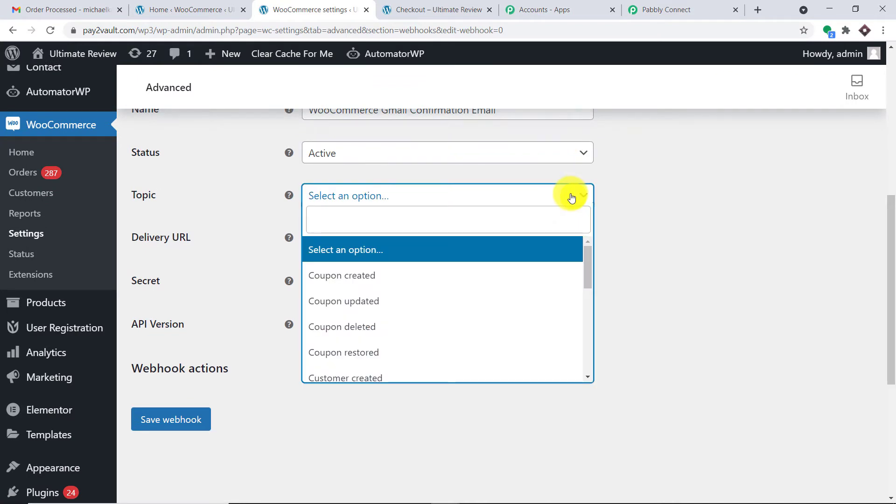
text(orde)
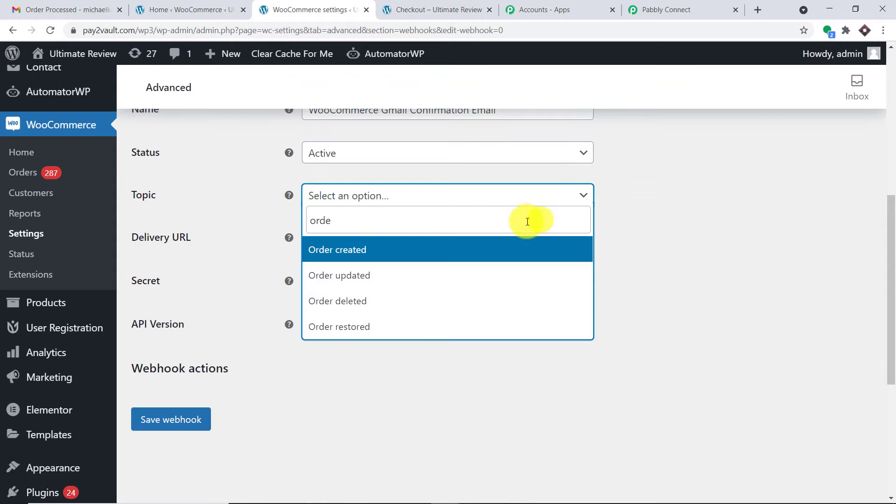
click(483, 248)
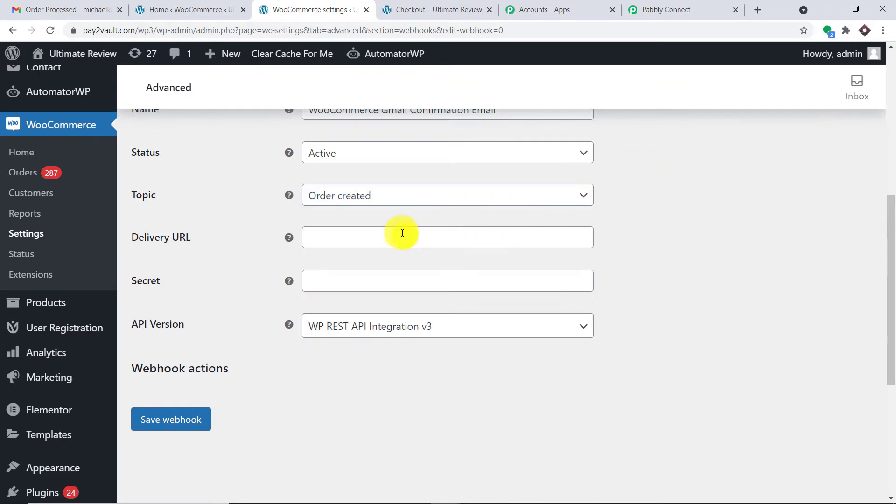
- Copy the Pabbly workflow's webhook URL and return to the webhook's Delivery URL field
click(679, 7)
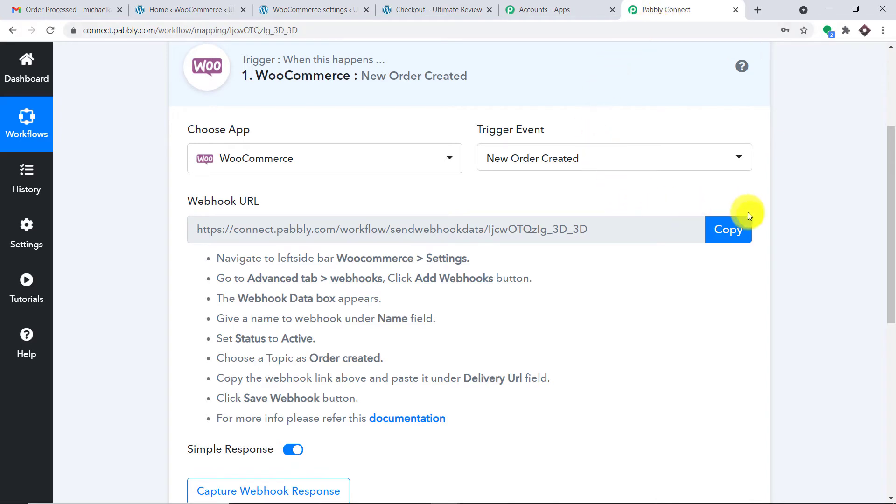
click(743, 229)
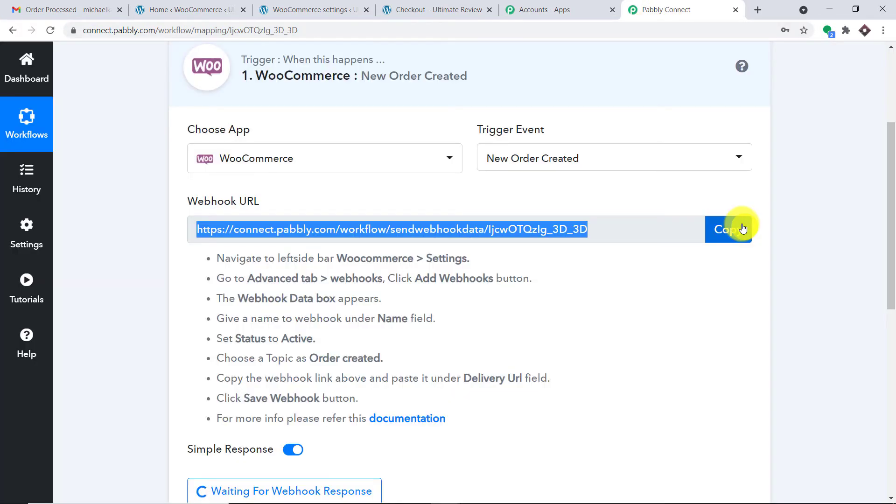
click(437, 8)
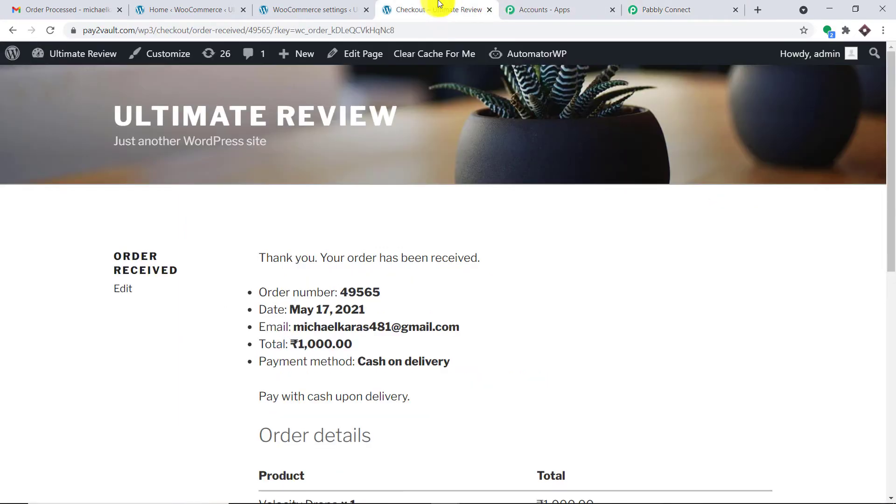
click(285, 7)
click(375, 237)
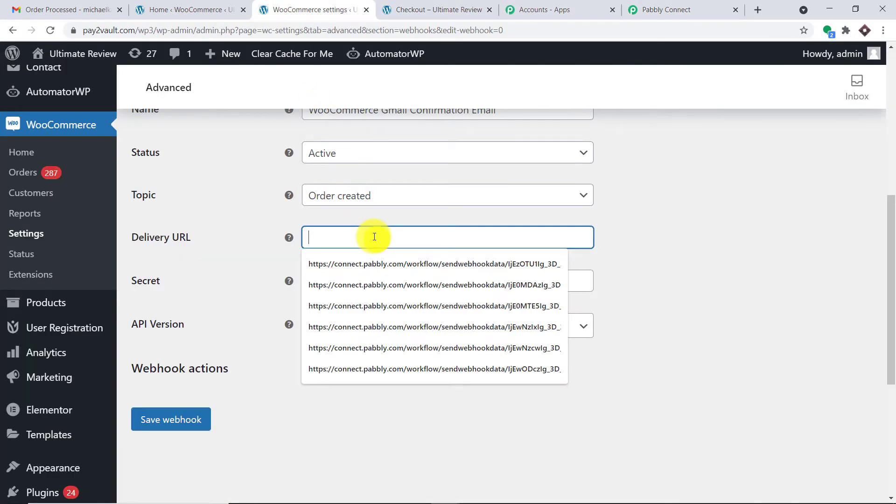
- Paste the Pabbly URL as the Delivery URL and save the webhook
key(ctrl+v)
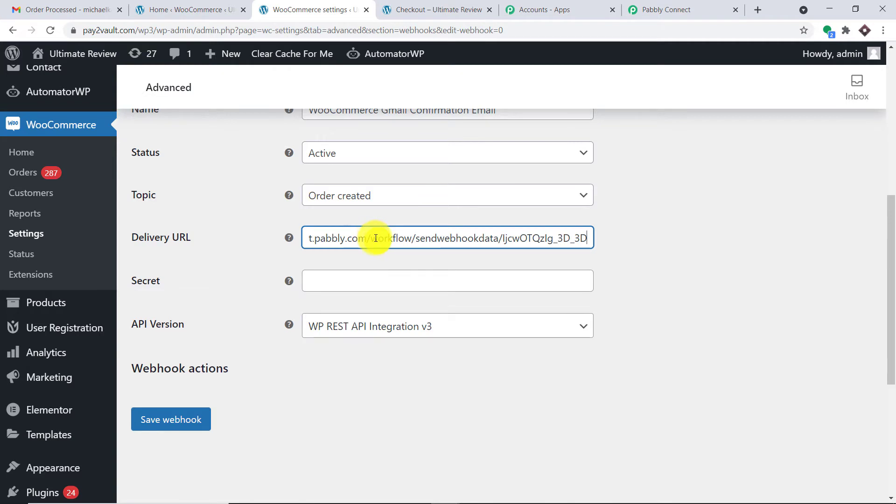
scroll(590, 299, down, 1)
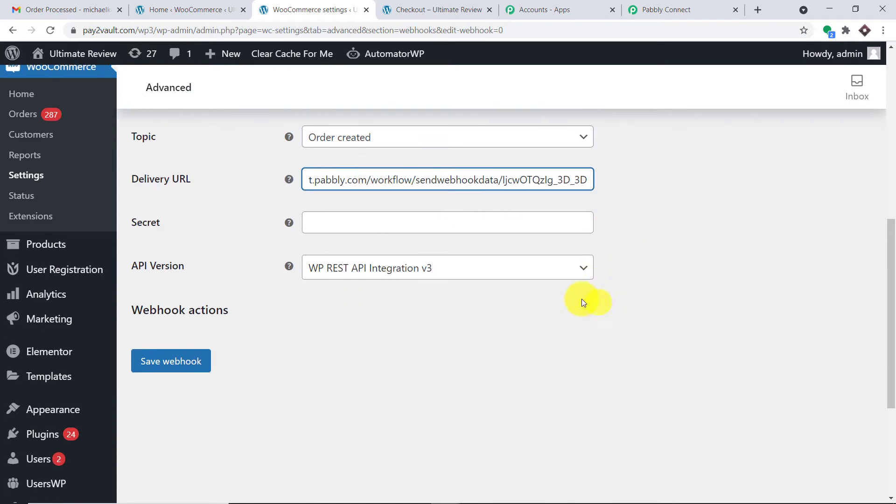
scroll(550, 314, down, 2)
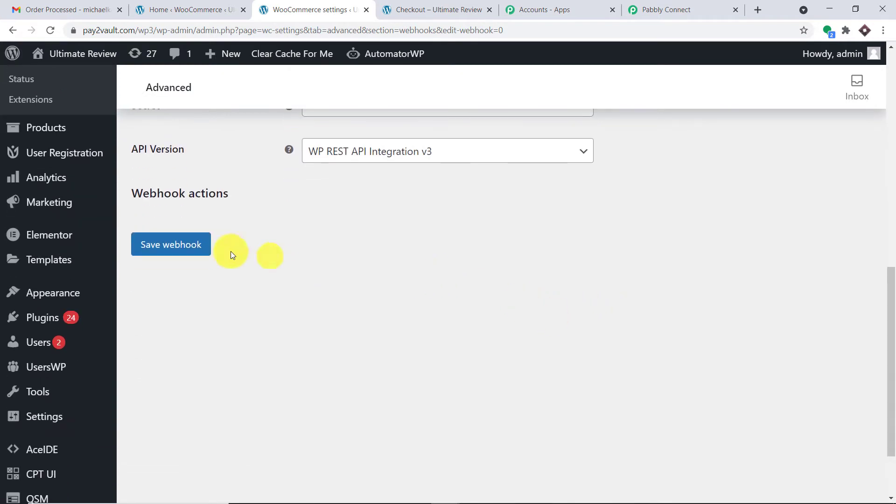
click(196, 254)
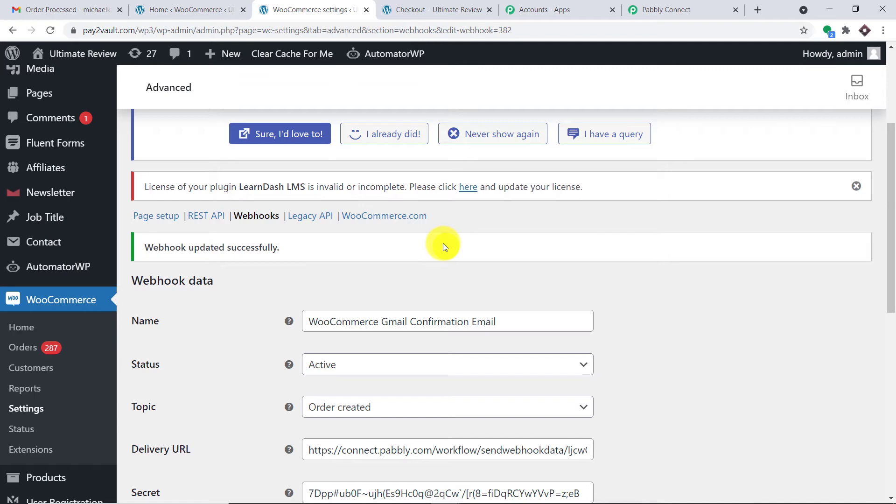
- Check that Pabbly is still awaiting webhook data, then return to the WooCommerce home
click(676, 4)
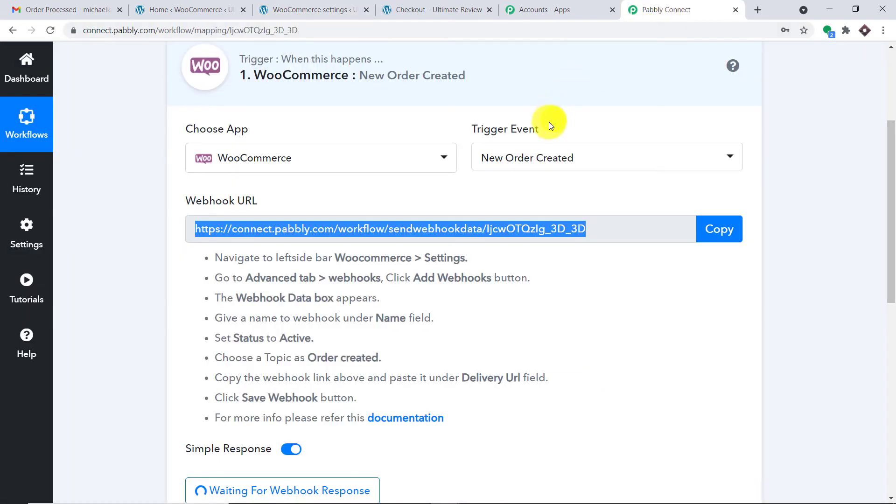
scroll(558, 176, down, 4)
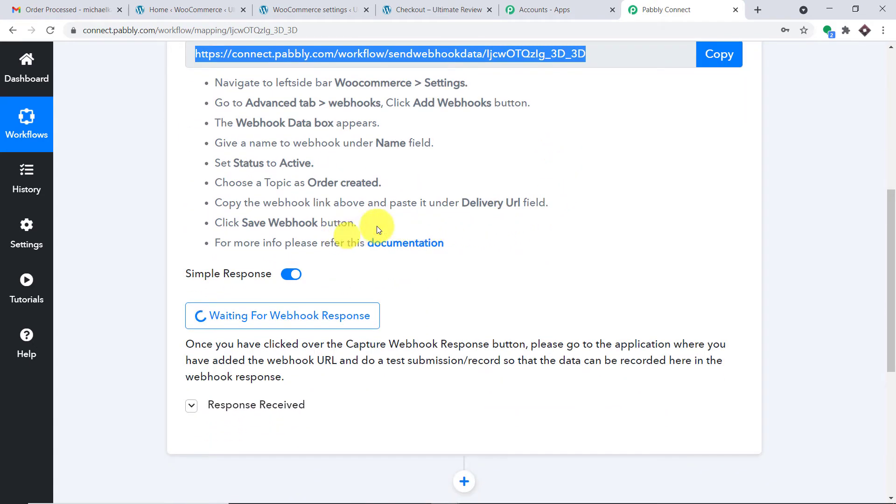
scroll(488, 224, up, 3)
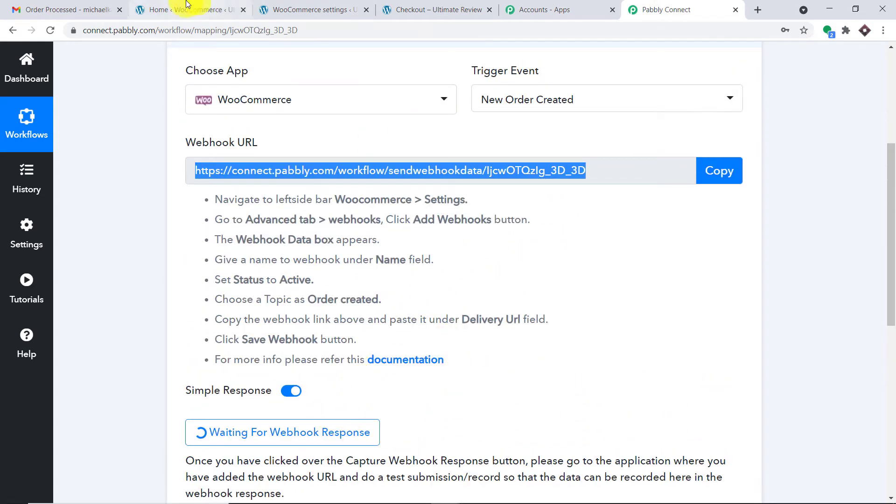
click(187, 4)
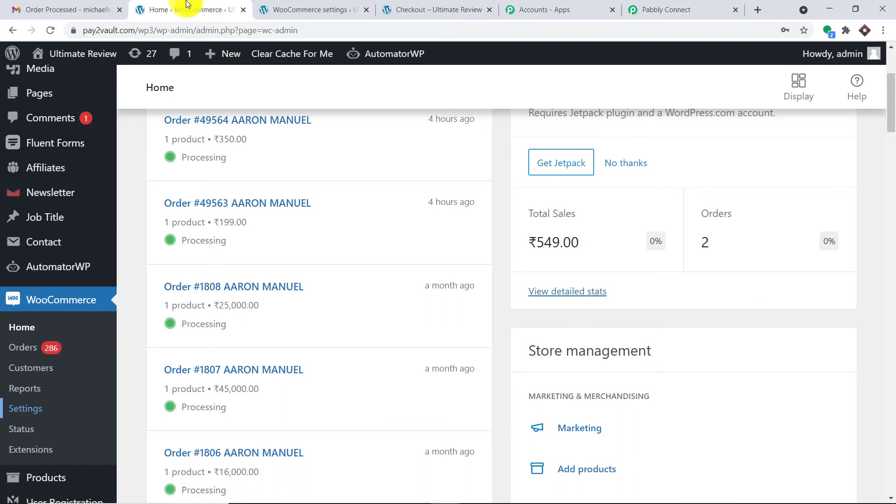
- Open the WordPress All Products list in a new tab
scroll(69, 377, down, 1)
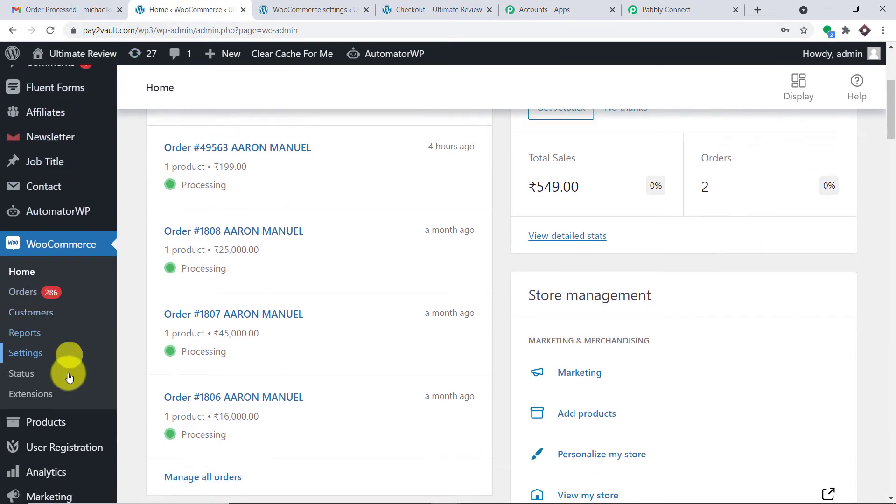
mouse_move(60, 412)
right_click(161, 369)
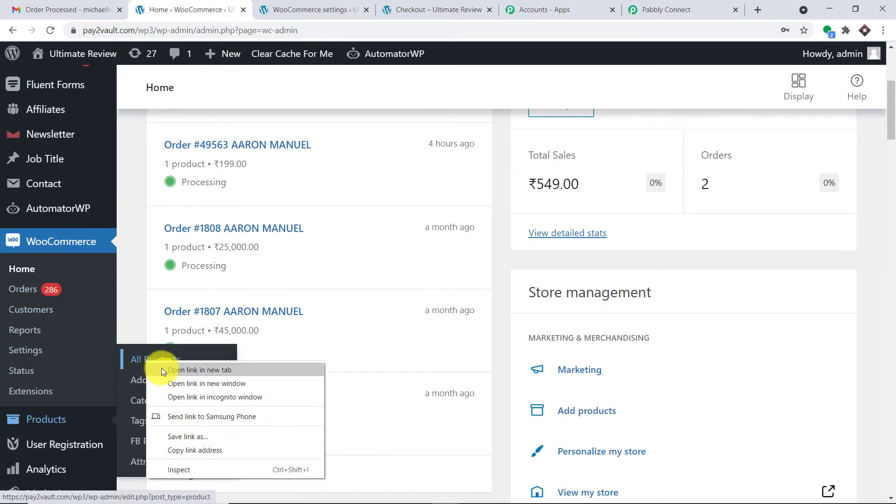
click(161, 370)
click(290, 5)
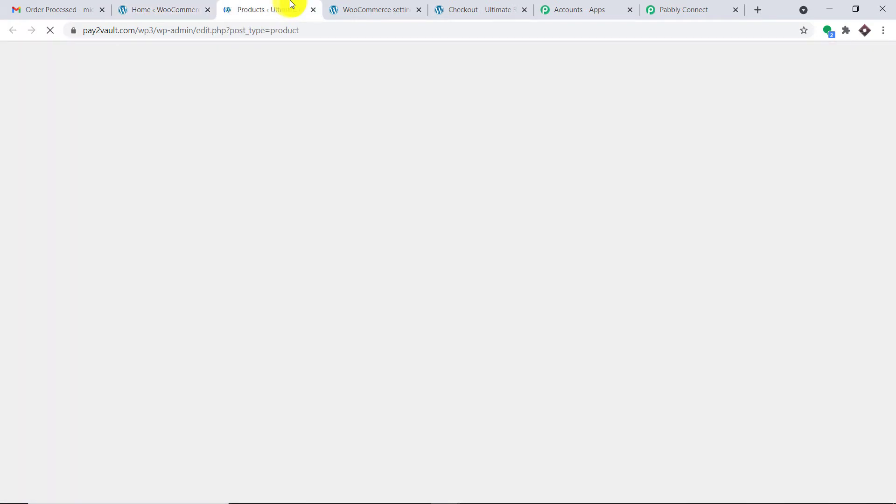
scroll(345, 159, down, 5)
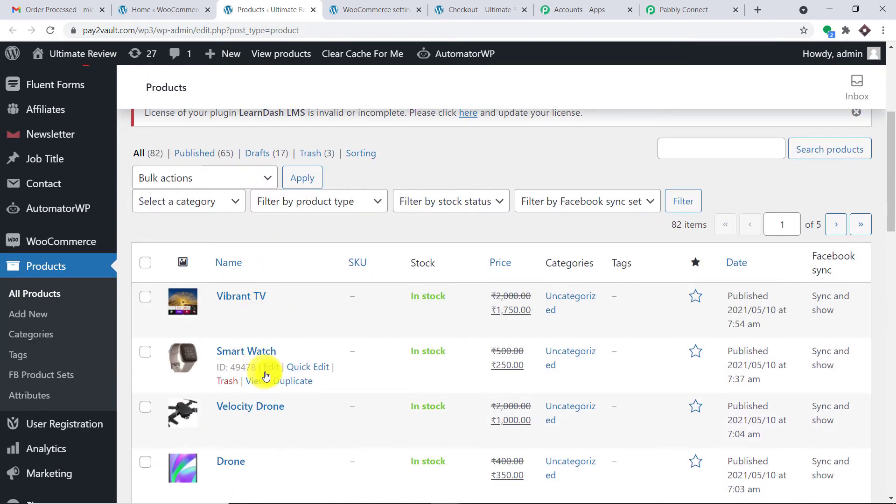
- Open the Smart Watch product page in a new tab and add it to the cart
right_click(258, 382)
click(282, 388)
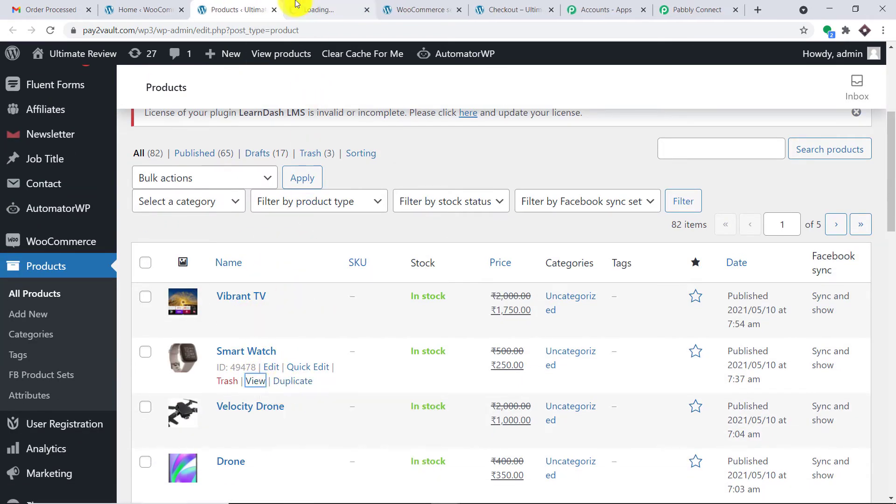
click(322, 10)
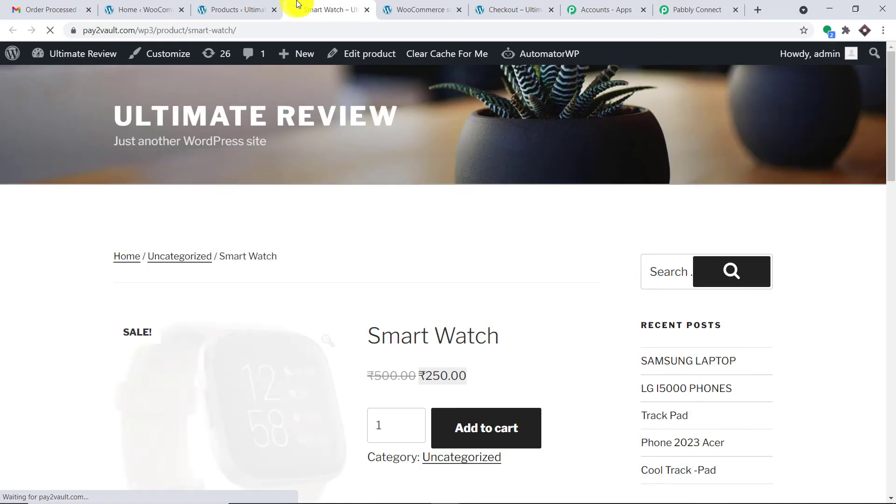
scroll(429, 189, down, 3)
click(504, 267)
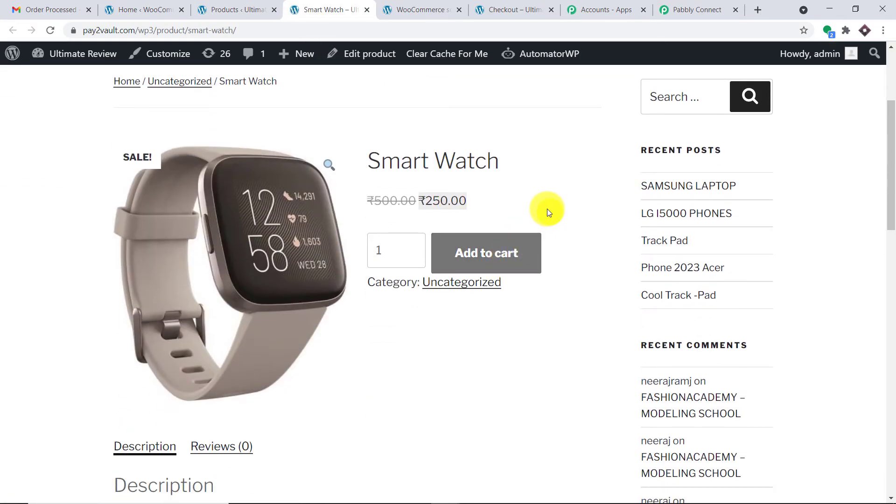
scroll(535, 186, down, 5)
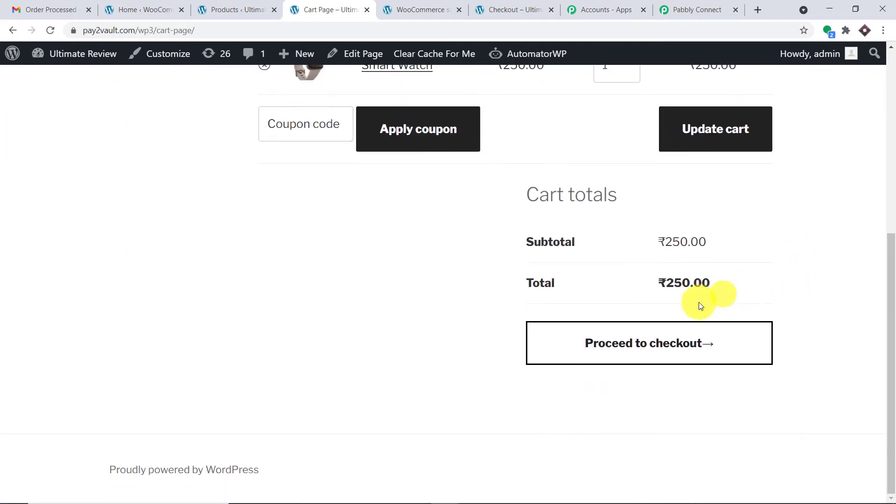
- Proceed to checkout and fill the billing details from a saved address
click(660, 340)
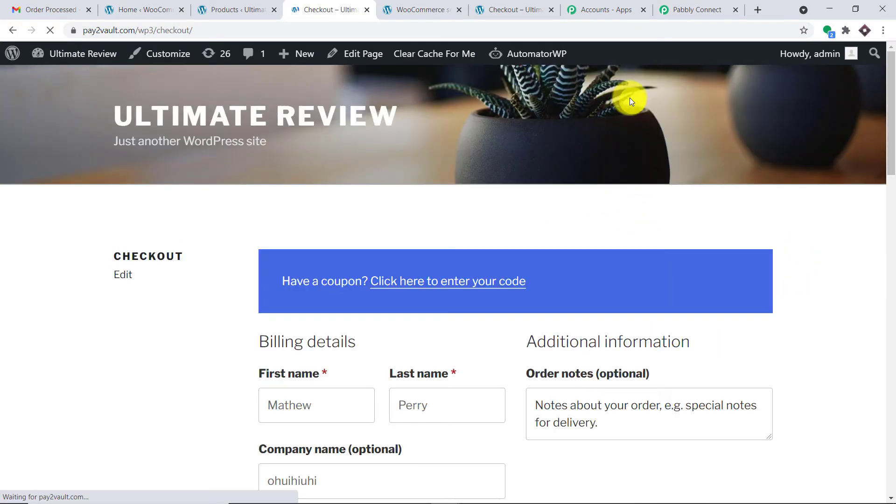
scroll(580, 149, down, 3)
drag(344, 231, 265, 231)
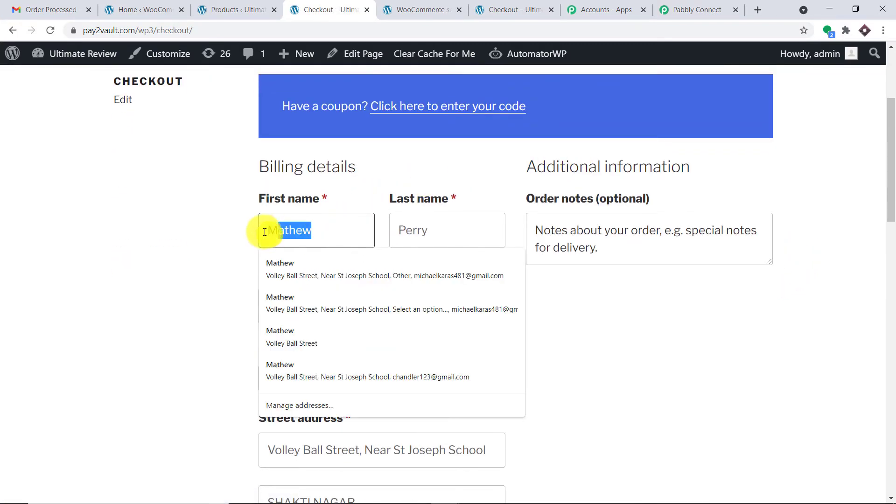
key(BackSpace)
text(li)
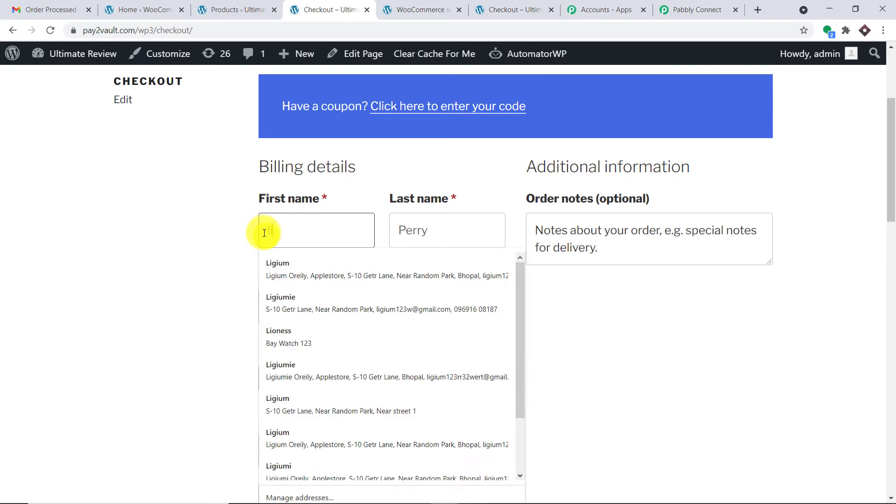
click(287, 257)
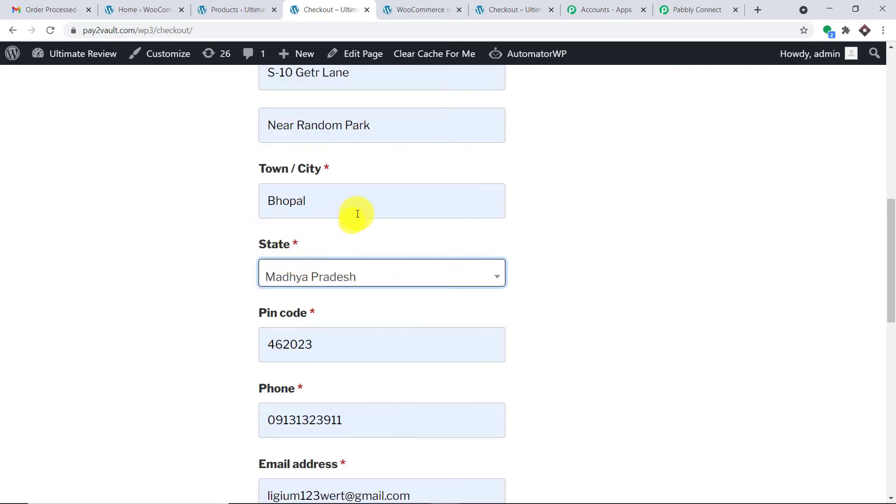
- Replace the username part of the billing email with the customer's own address
scroll(357, 214, up, 3)
scroll(357, 214, up, 5)
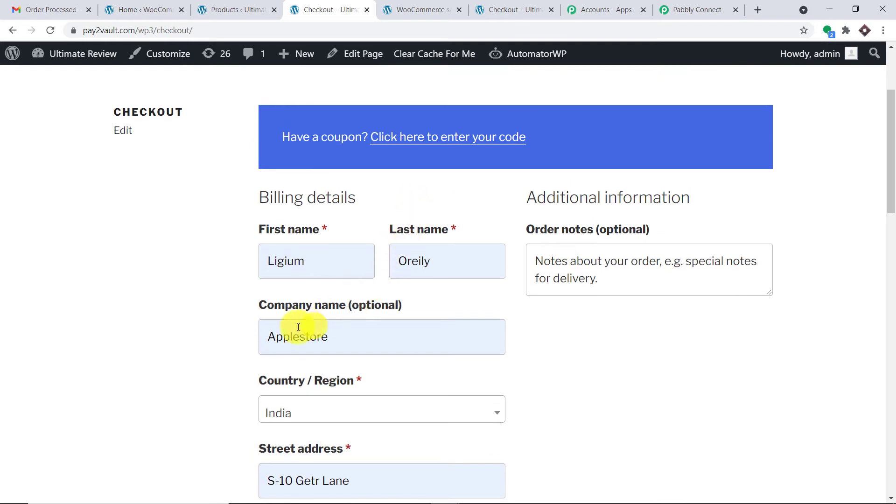
scroll(300, 331, down, 1)
scroll(322, 262, down, 4)
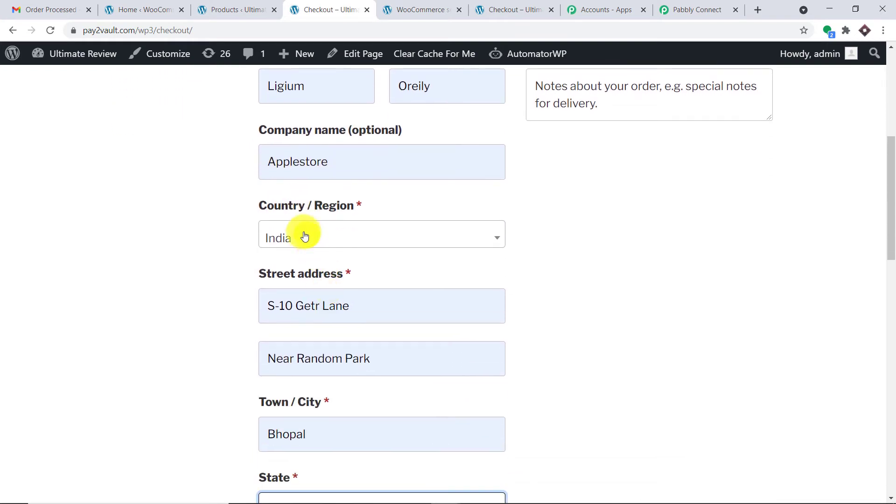
scroll(328, 248, down, 6)
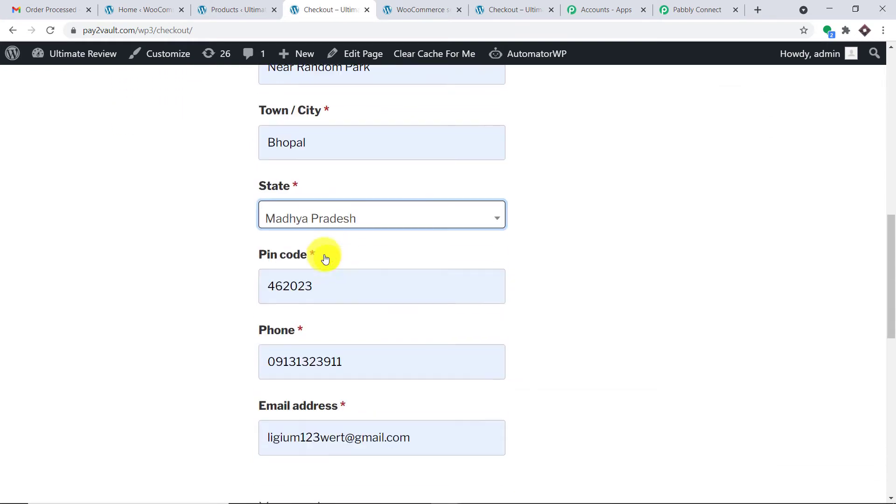
scroll(325, 259, down, 3)
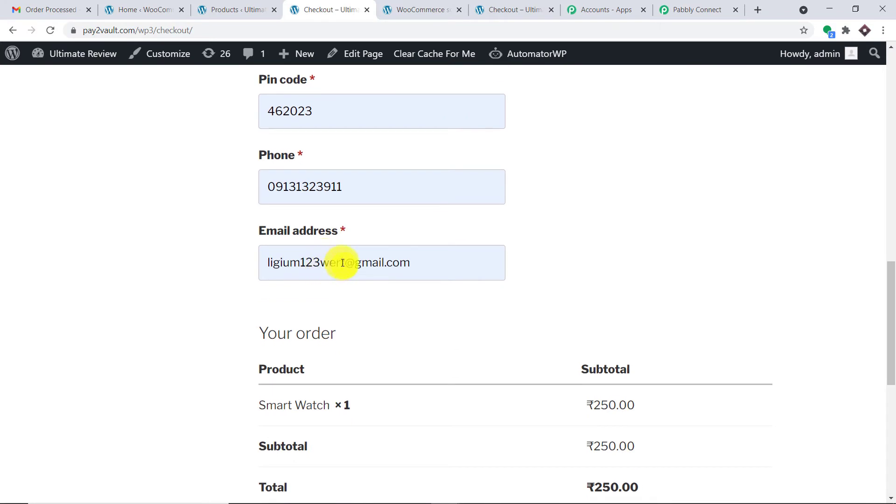
double_click(336, 262)
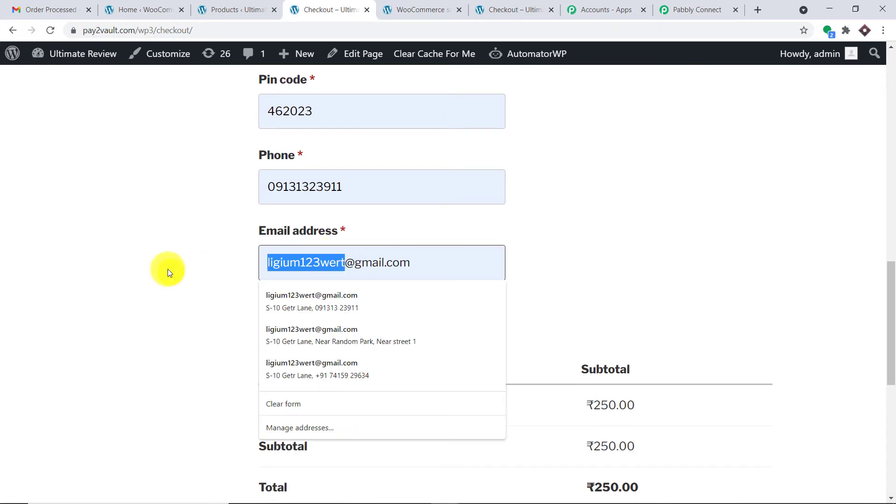
key(BackSpace)
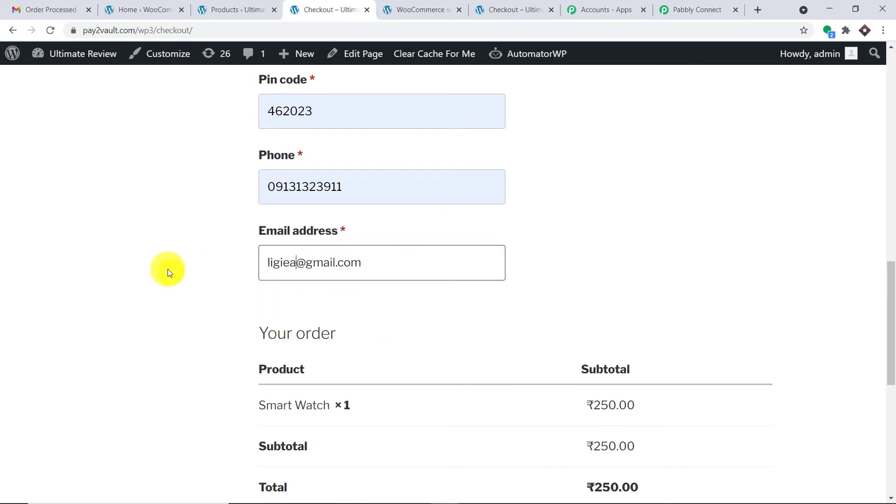
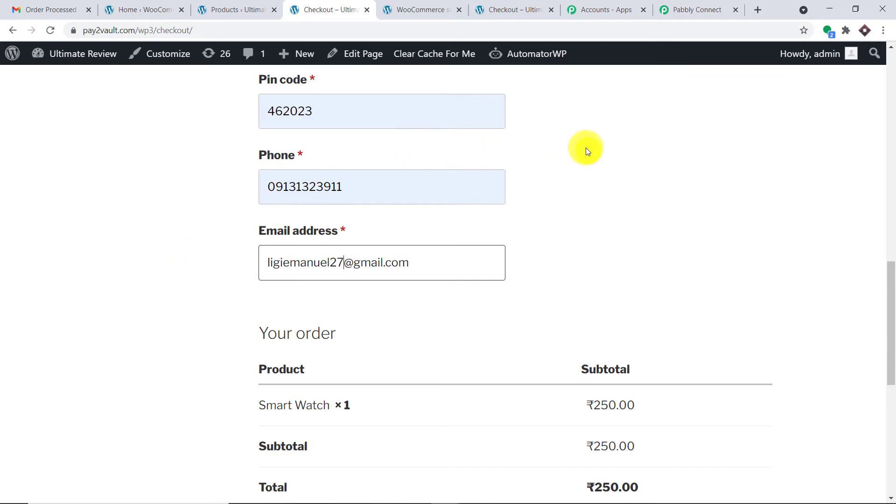
- Place the ₹250.00 Smart Watch order with Cash on delivery
scroll(586, 149, up, 3)
scroll(588, 150, up, 3)
scroll(589, 137, up, 5)
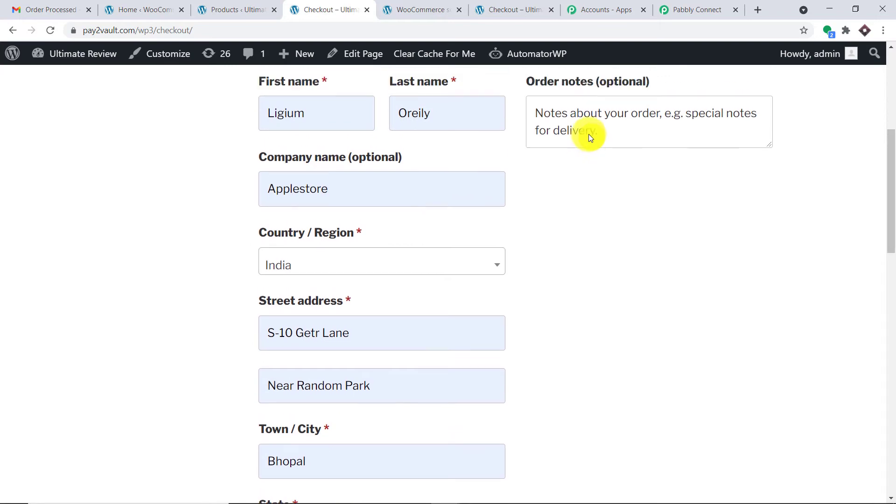
scroll(589, 135, down, 14)
scroll(592, 139, down, 6)
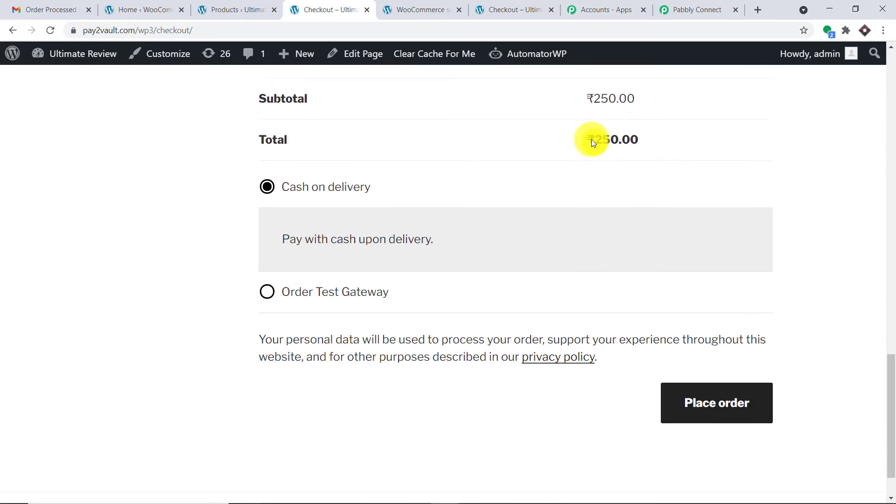
click(716, 402)
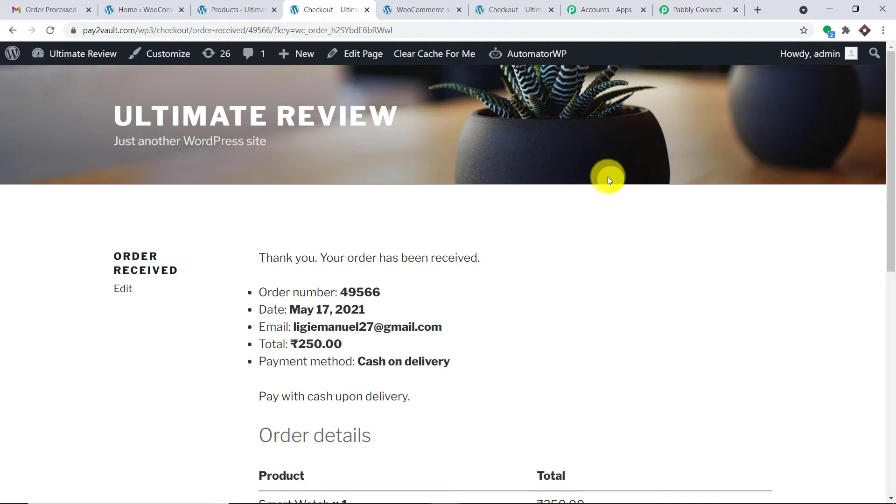
- Highlight the order's Email and Total lines, then return to the Pabbly Connect tab
scroll(608, 180, down, 1)
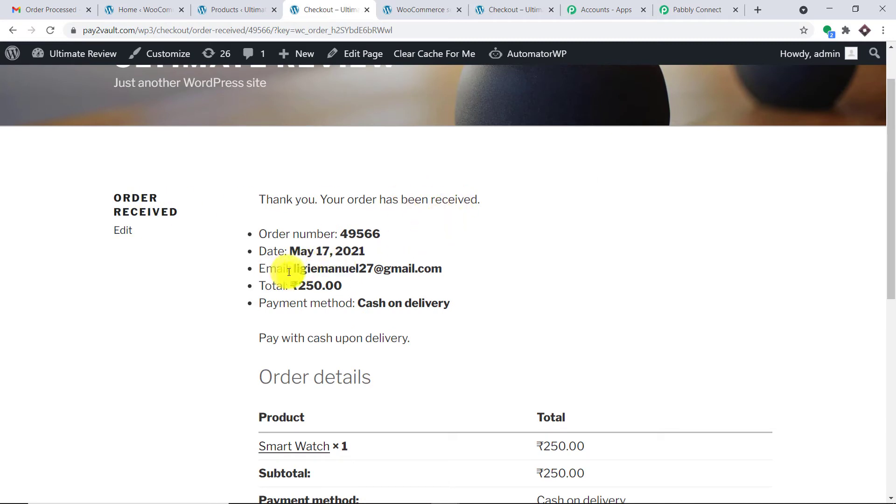
drag(289, 270, 305, 286)
scroll(497, 238, down, 2)
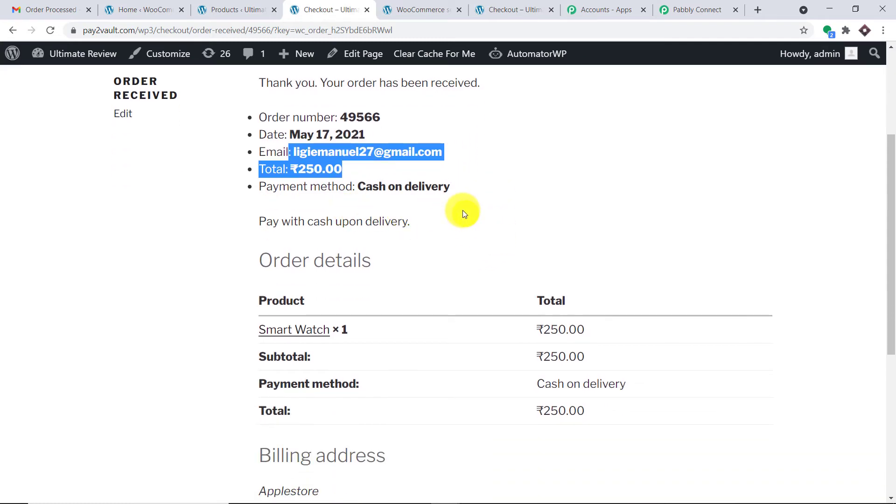
click(705, 5)
- Review the captured order 49566 fields, highlighting the Billing Email and Billing Phone values
scroll(580, 294, down, 5)
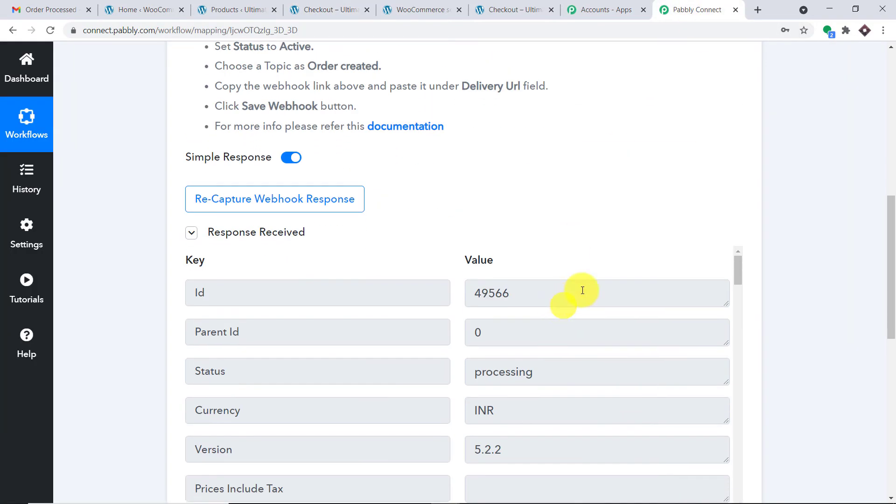
scroll(649, 283, down, 3)
scroll(648, 283, down, 1)
drag(889, 301, 888, 362)
scroll(603, 241, down, 9)
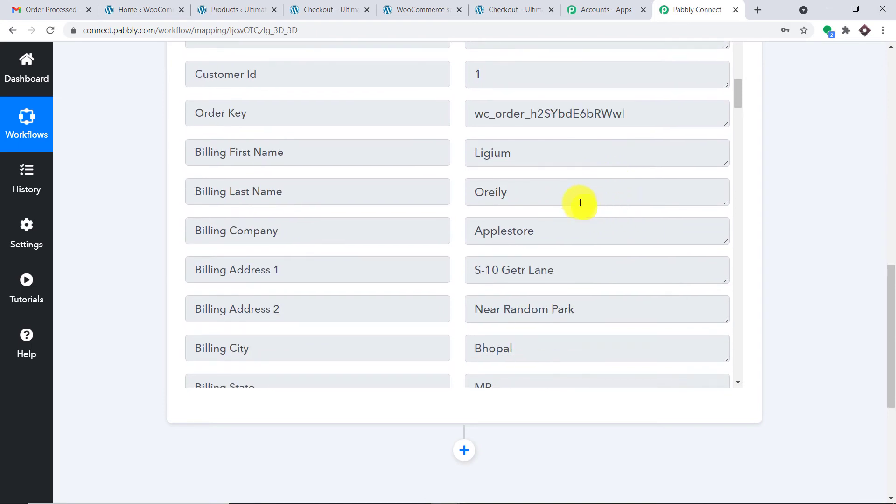
scroll(496, 221, down, 2)
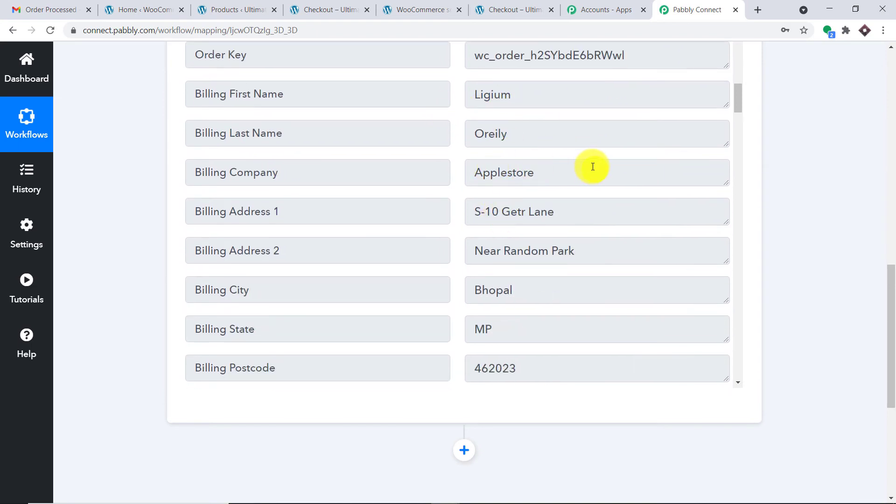
scroll(594, 169, down, 2)
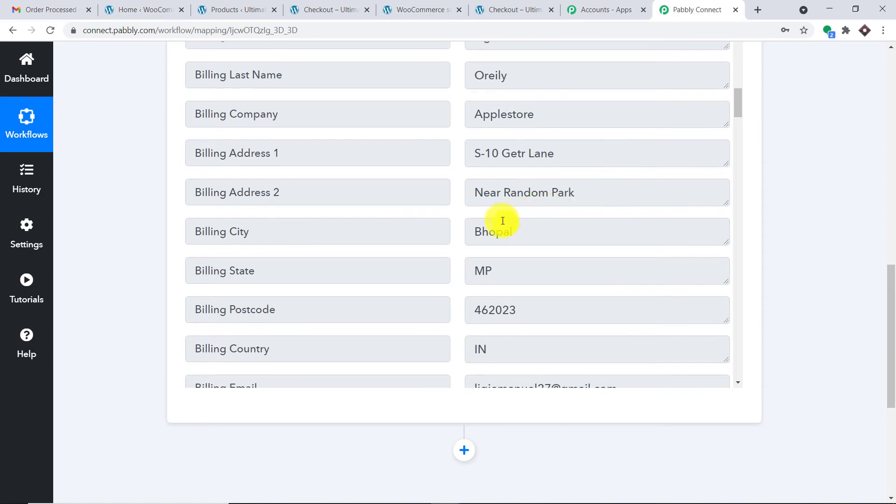
scroll(504, 213, down, 1)
scroll(512, 201, down, 1)
scroll(501, 173, down, 1)
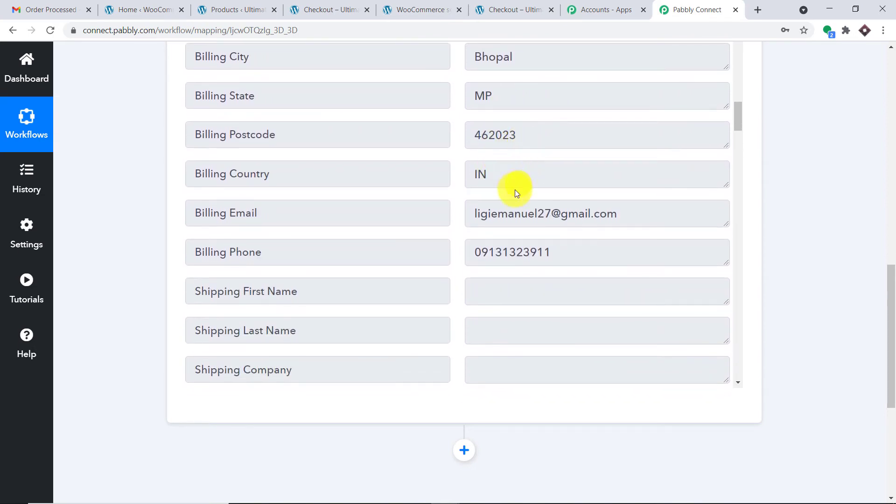
scroll(517, 193, down, 1)
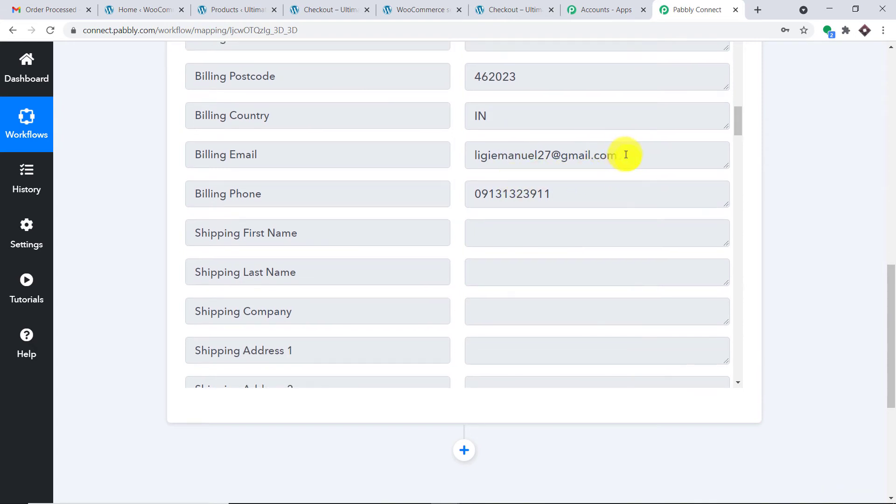
drag(626, 154, 458, 153)
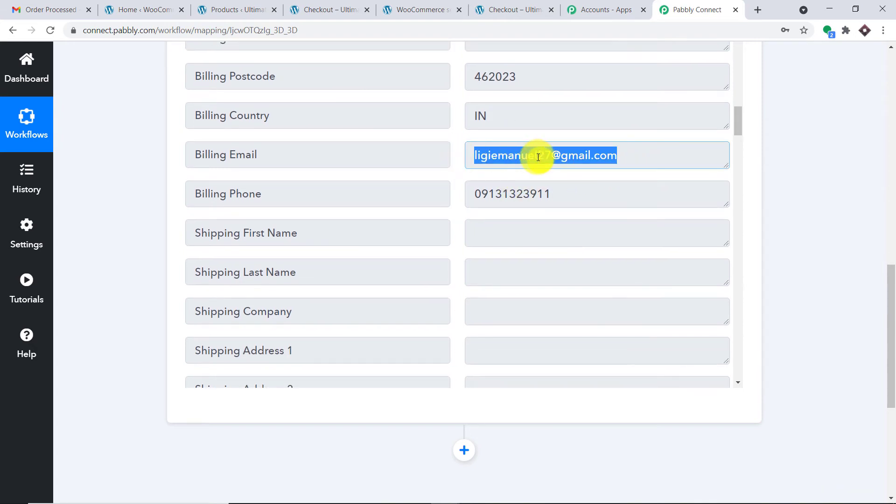
drag(558, 193, 468, 193)
- Add a new action step below the WooCommerce trigger
scroll(582, 179, down, 10)
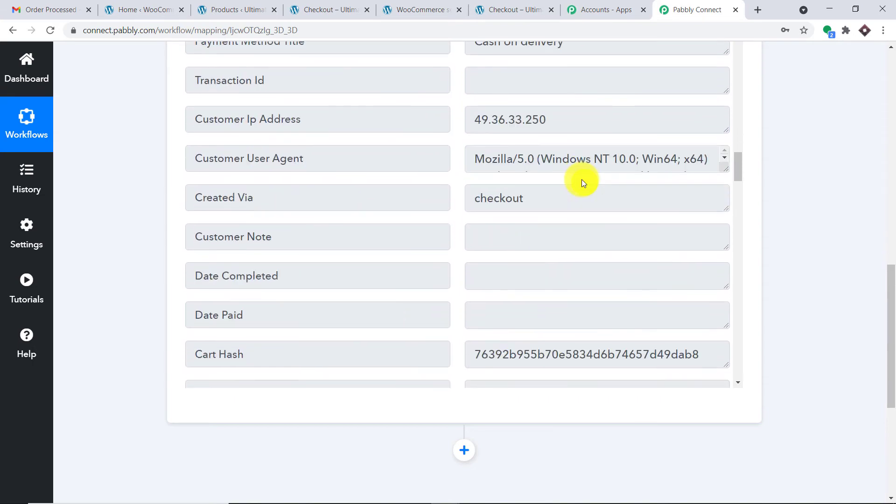
scroll(582, 179, up, 1)
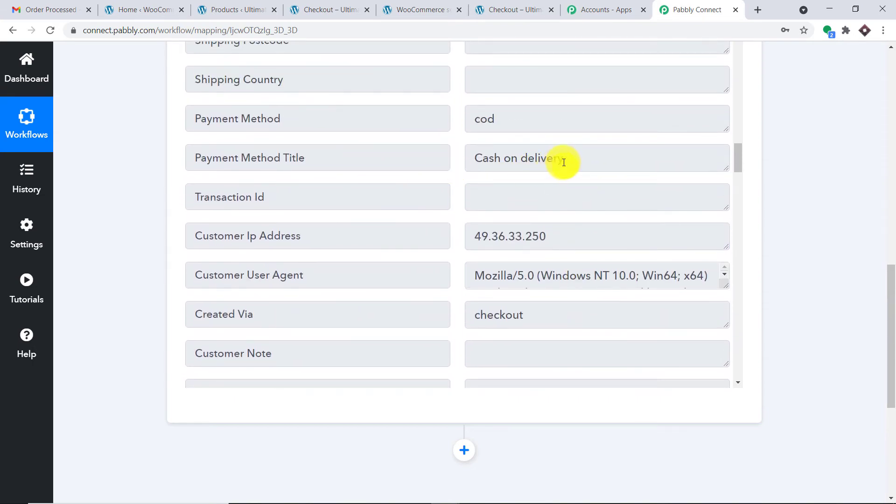
scroll(565, 162, down, 6)
scroll(568, 165, down, 20)
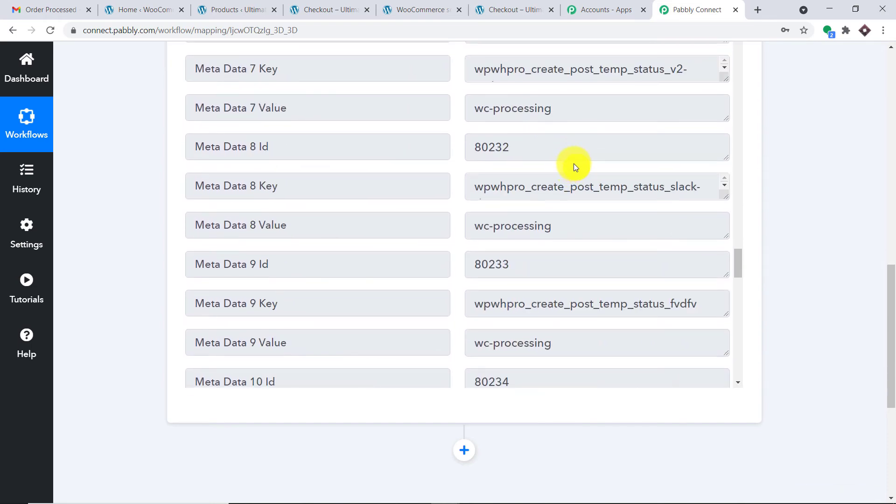
drag(889, 280, 889, 350)
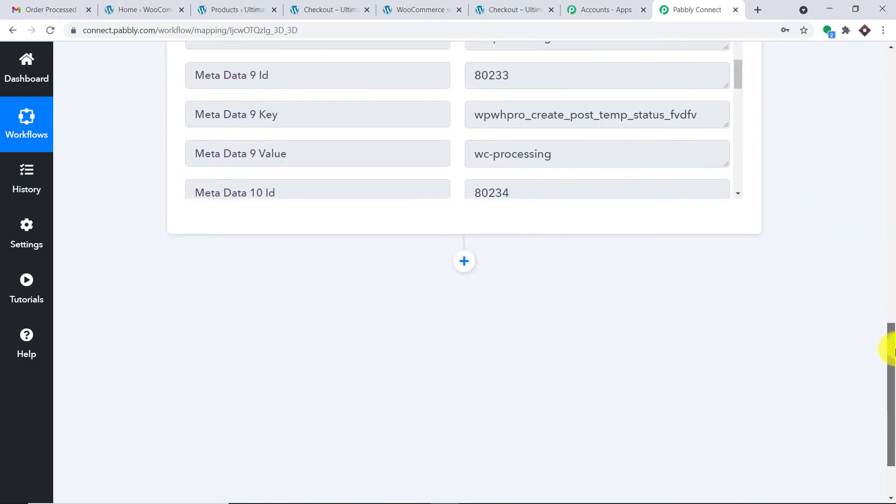
click(475, 224)
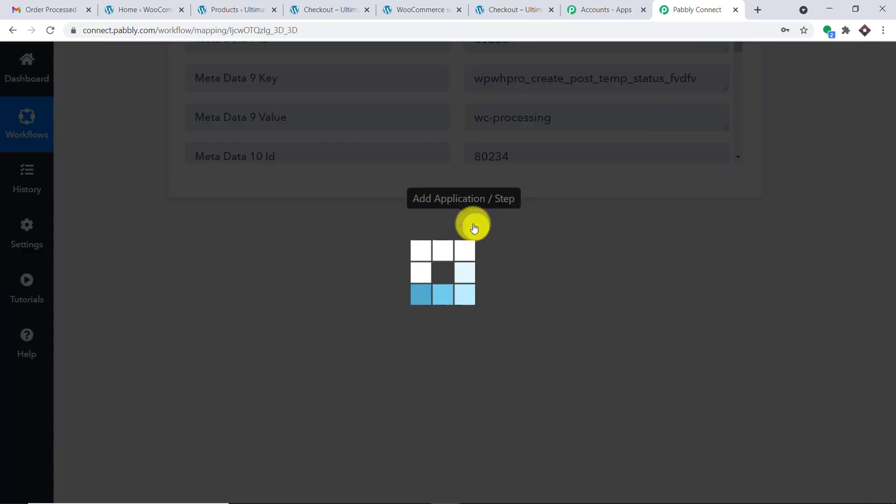
- Set the action app to Gmail with the Send an Email event, then choose Connect
scroll(483, 217, down, 3)
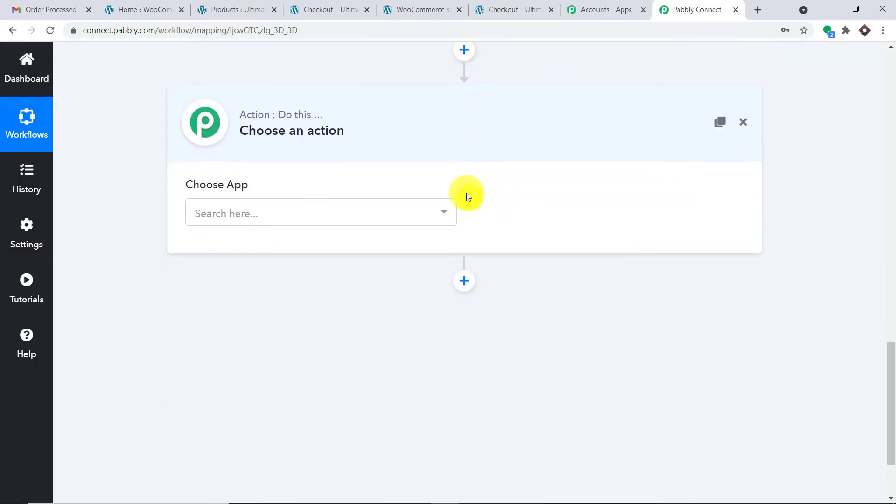
click(400, 220)
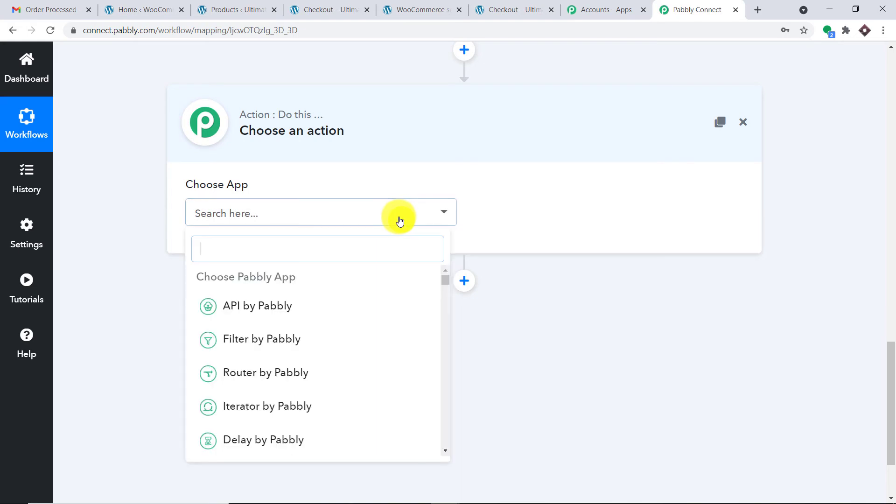
text(gmail)
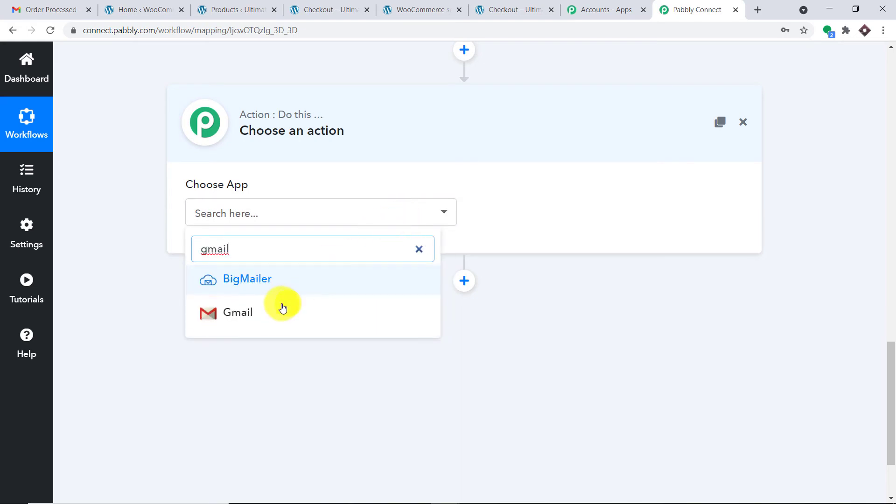
click(284, 308)
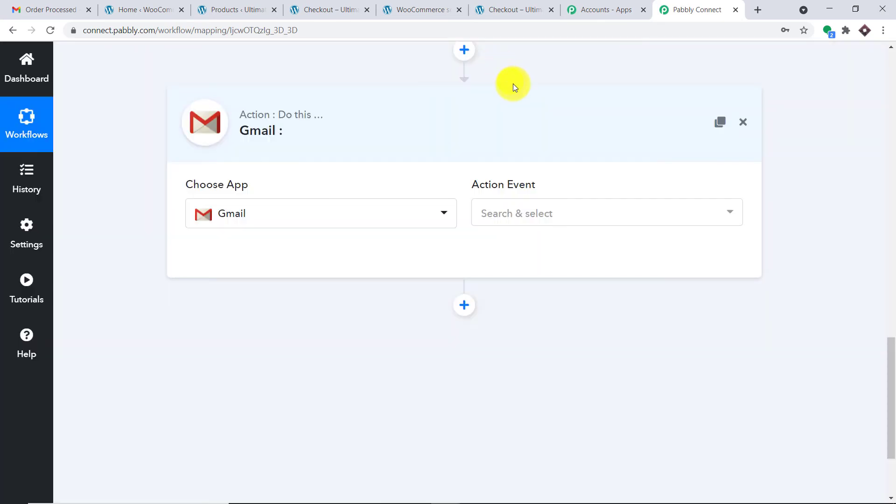
click(548, 211)
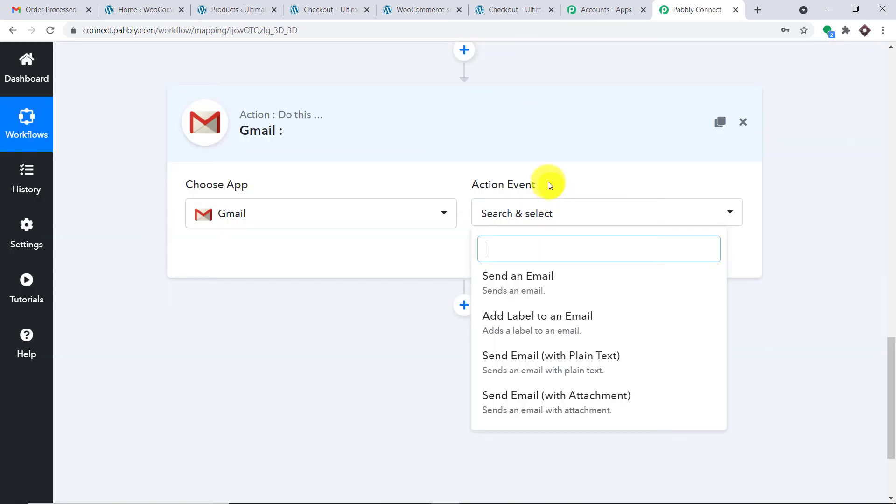
click(529, 282)
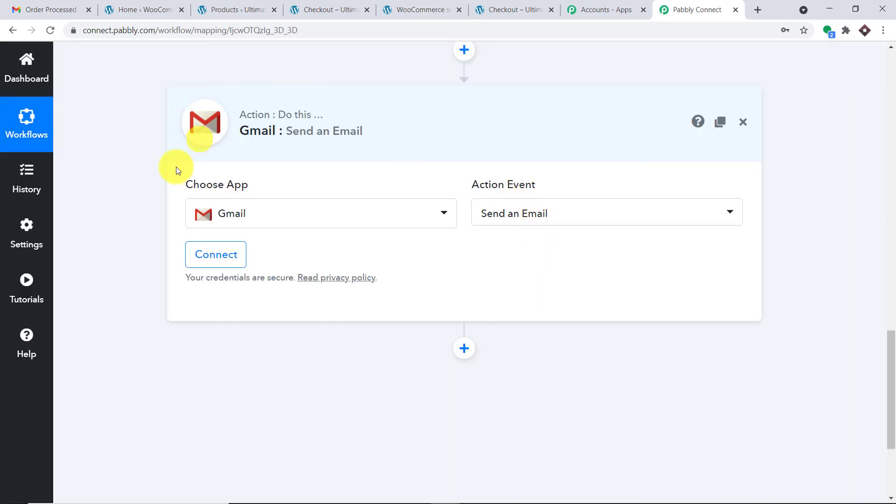
click(217, 255)
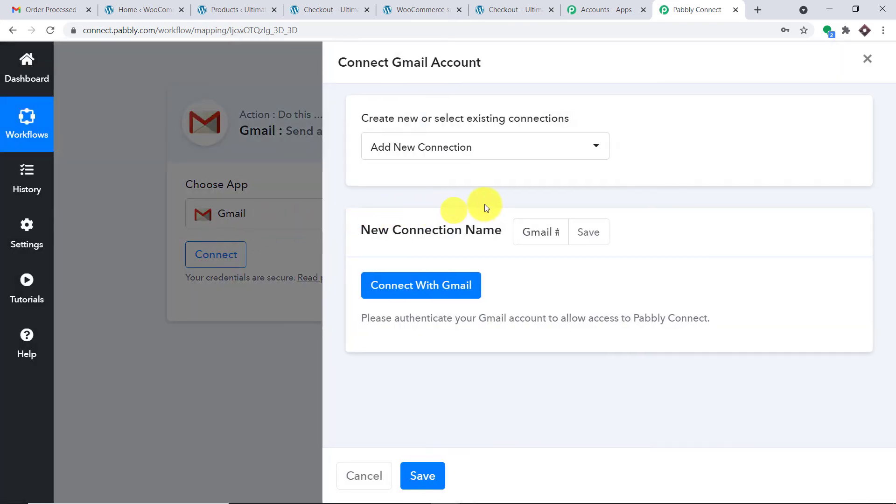
- Grant Pabbly Connect access to the chosen Google account and confirm the successful authorization
click(398, 286)
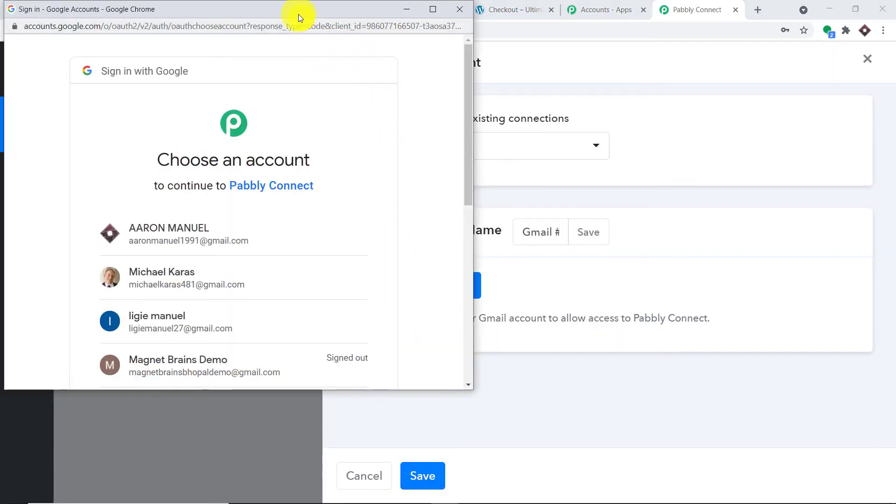
drag(298, 14, 772, 68)
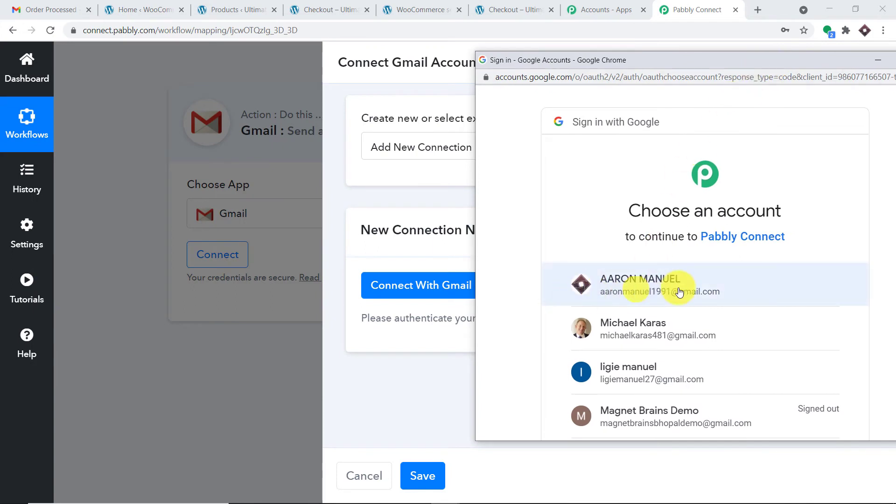
click(637, 289)
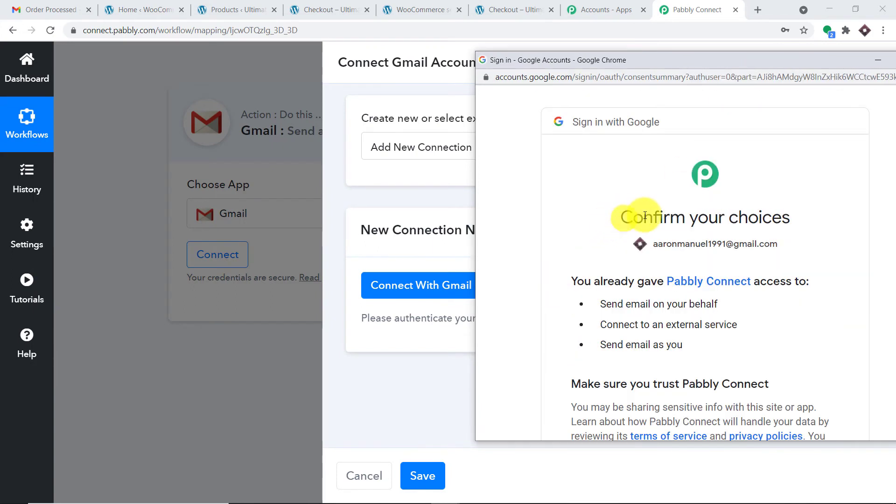
drag(707, 59, 657, 42)
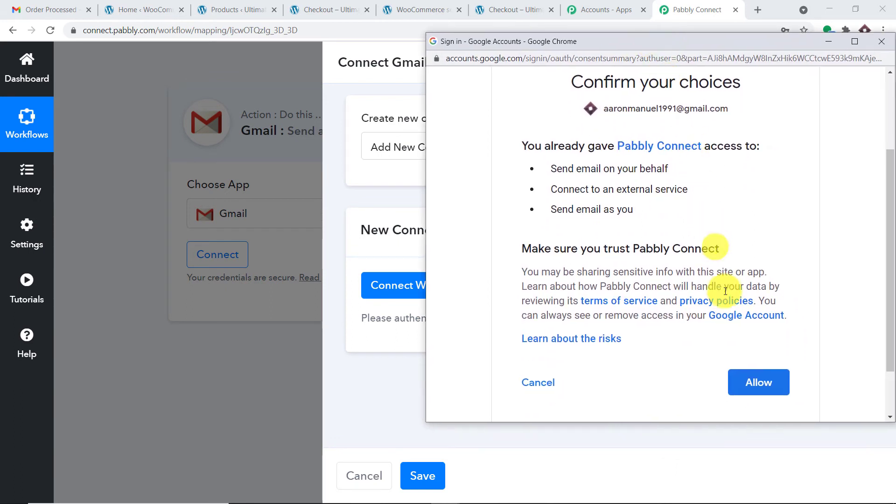
click(762, 387)
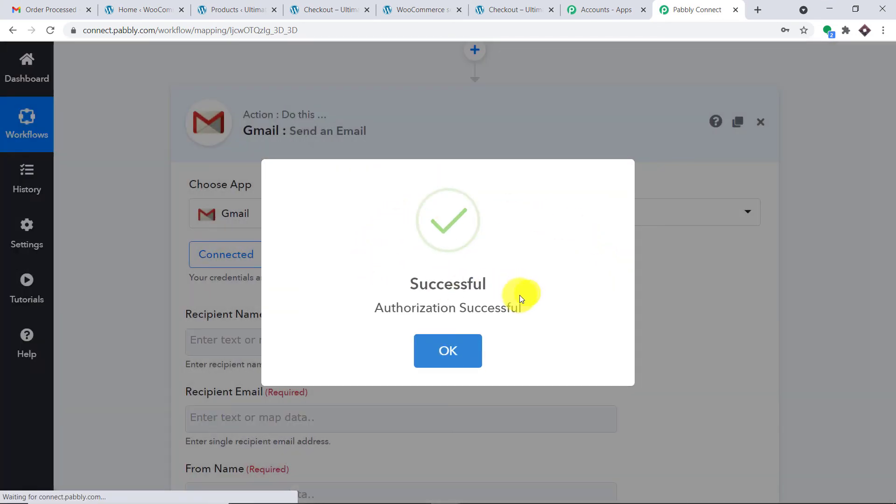
click(458, 354)
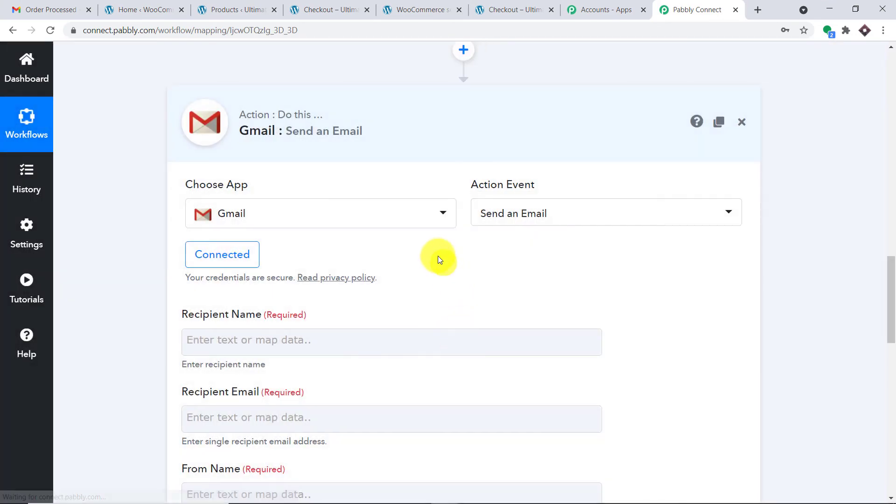
- Map Recipient Name to the order's Billing First Name and Billing Last Name
scroll(438, 255, down, 6)
scroll(427, 238, down, 5)
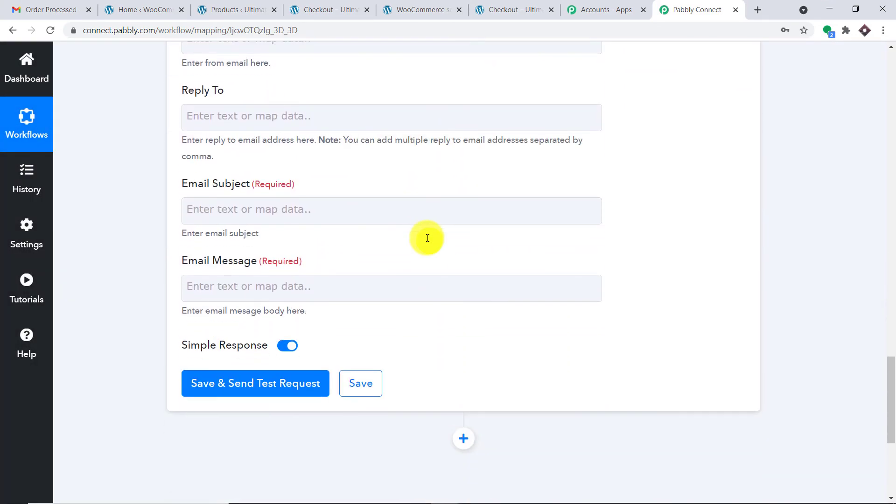
scroll(427, 238, up, 5)
scroll(428, 238, up, 4)
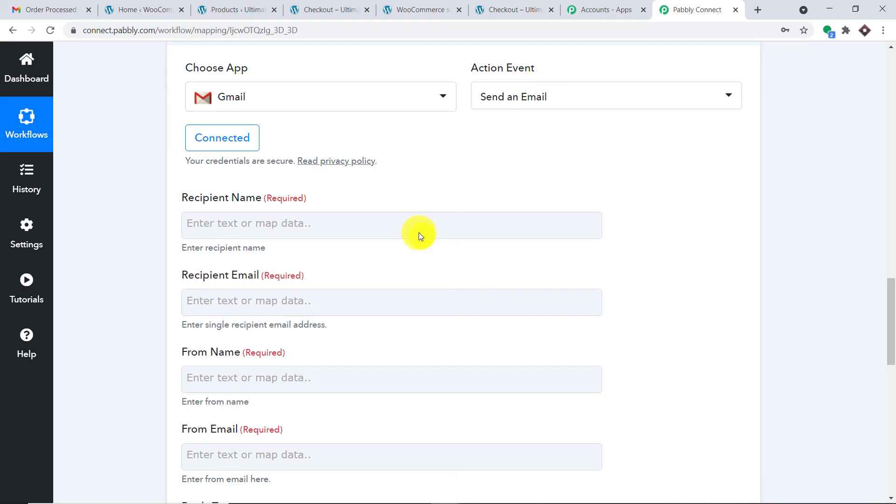
click(406, 225)
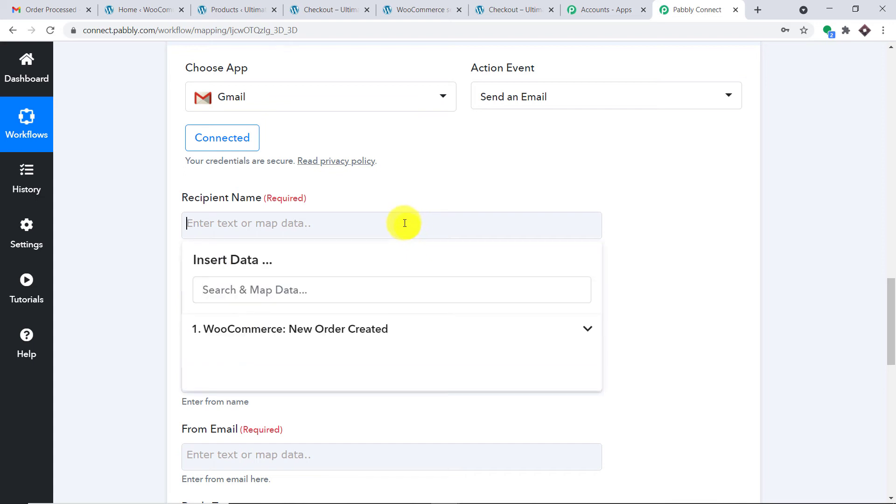
click(408, 331)
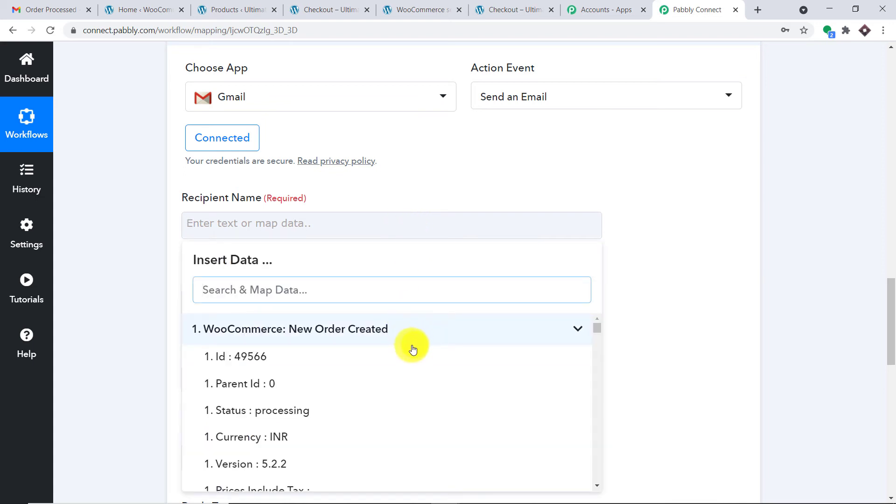
scroll(411, 347, down, 8)
scroll(411, 348, down, 2)
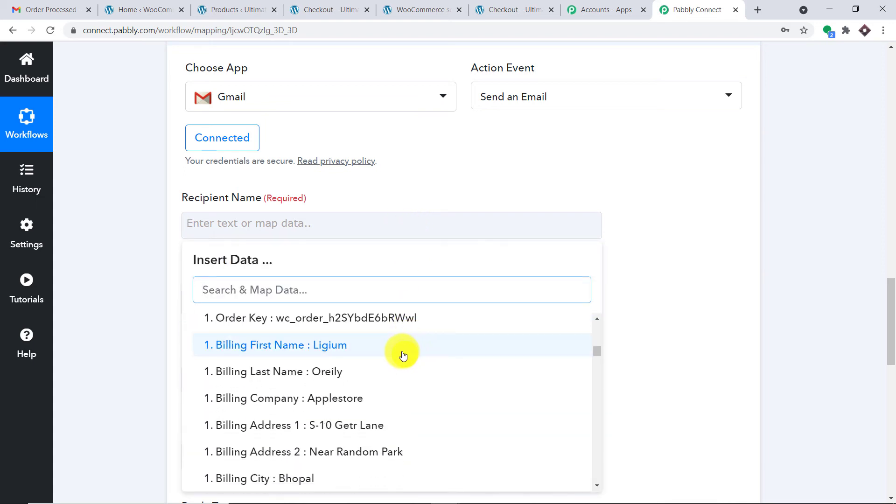
click(401, 350)
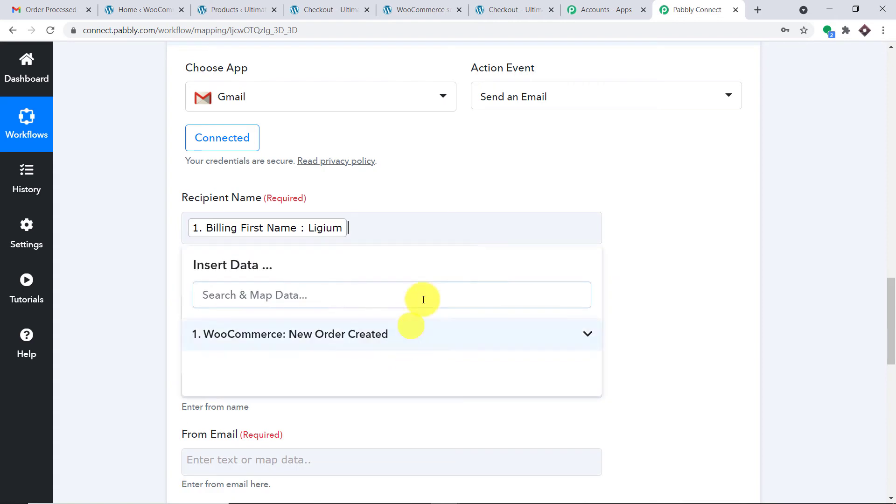
click(369, 334)
scroll(386, 390, down, 3)
scroll(386, 390, down, 8)
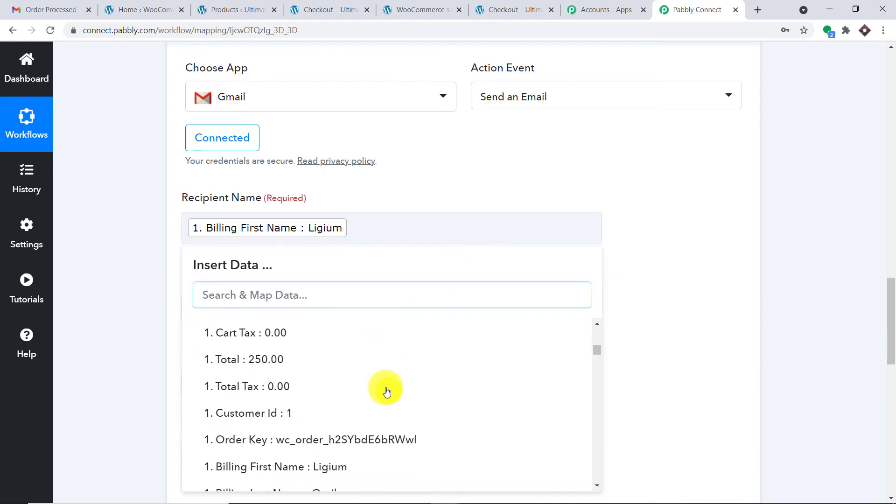
click(371, 327)
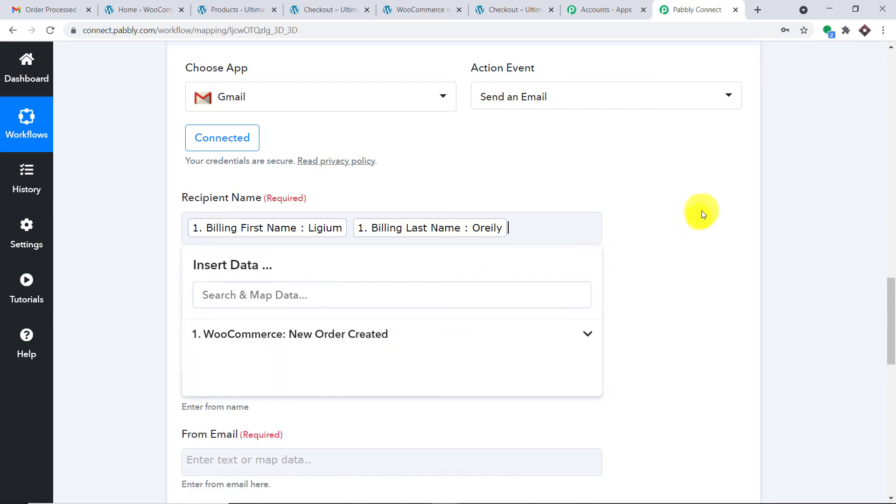
click(696, 214)
- Map Recipient Email to the order's Billing Email
scroll(677, 217, down, 2)
scroll(678, 220, down, 2)
scroll(514, 114, up, 1)
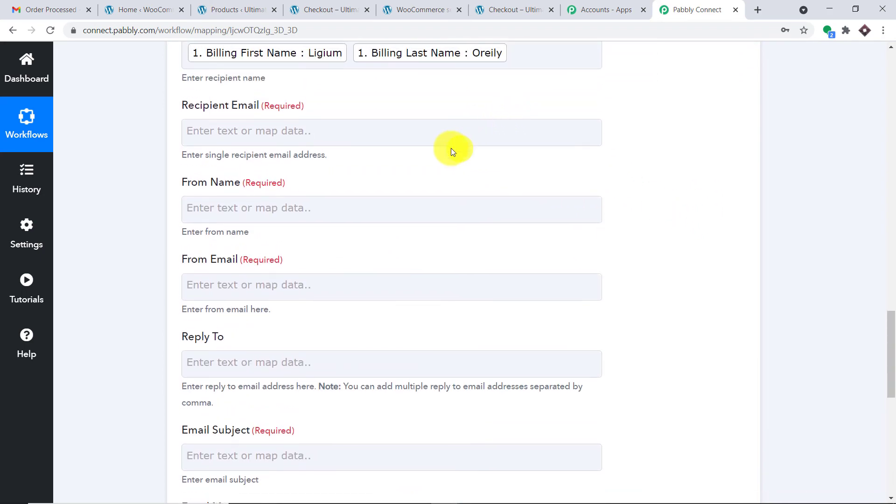
click(449, 132)
click(370, 234)
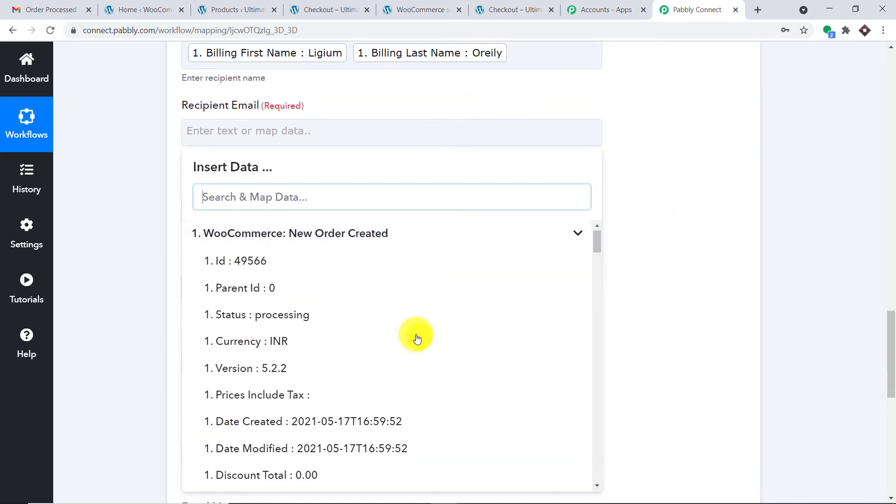
scroll(416, 336, down, 3)
scroll(417, 338, down, 9)
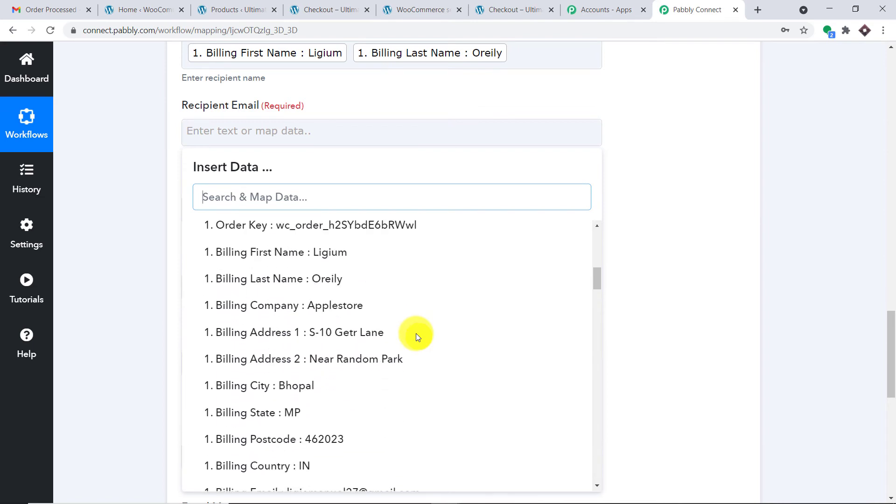
scroll(417, 337, down, 1)
click(411, 319)
click(704, 193)
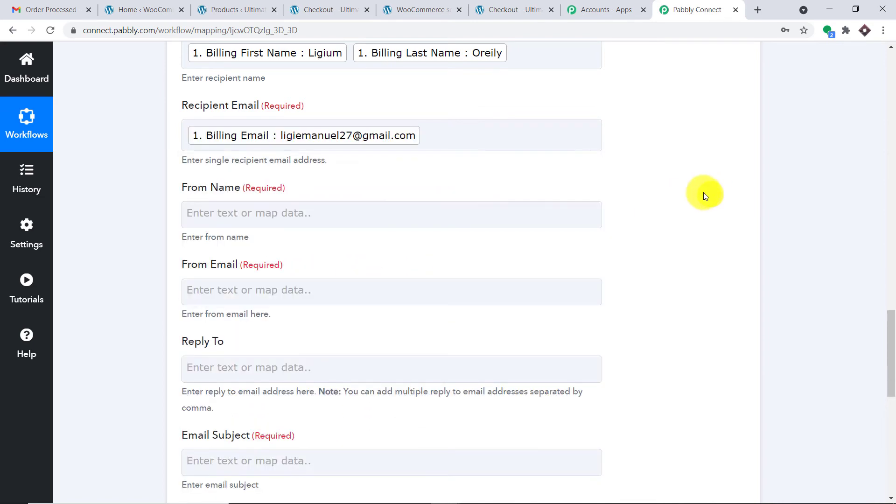
click(444, 155)
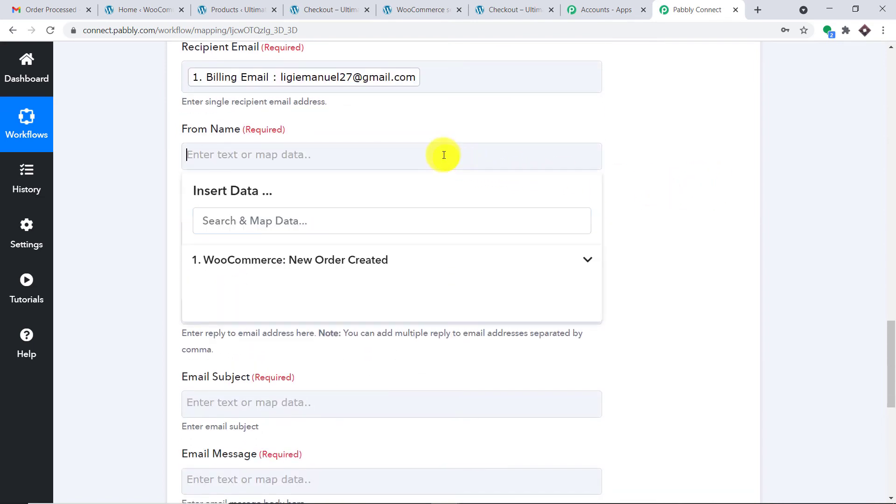
- Enter the store name plus '(pay2vault)' as From Name and begin the sender's Gmail address
text(Aaro)
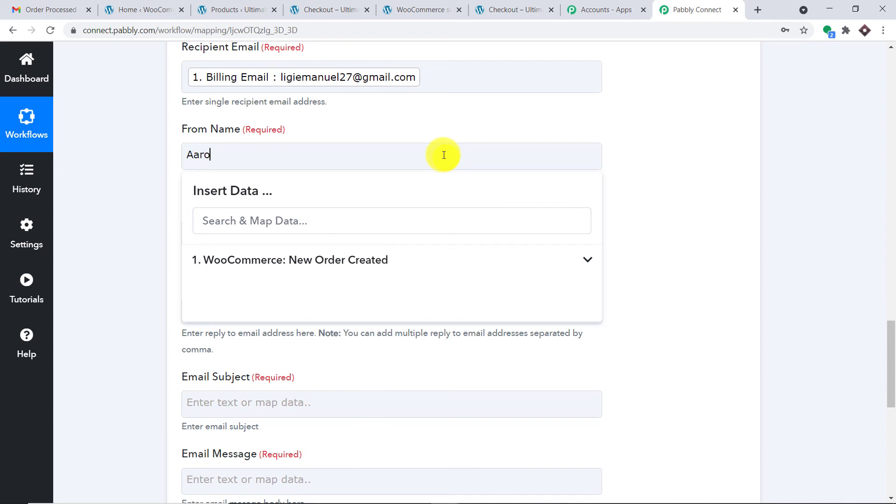
text(n WooCommerce Store)
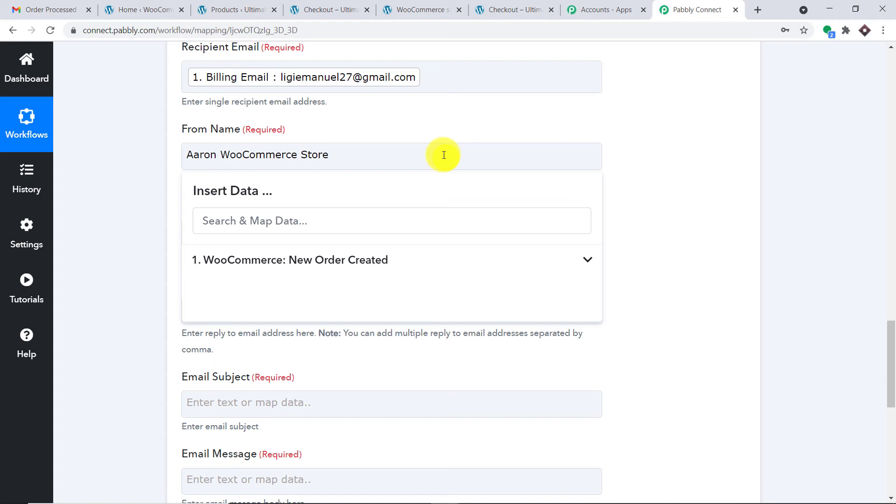
text((pay2vault))
click(650, 145)
scroll(607, 145, down, 3)
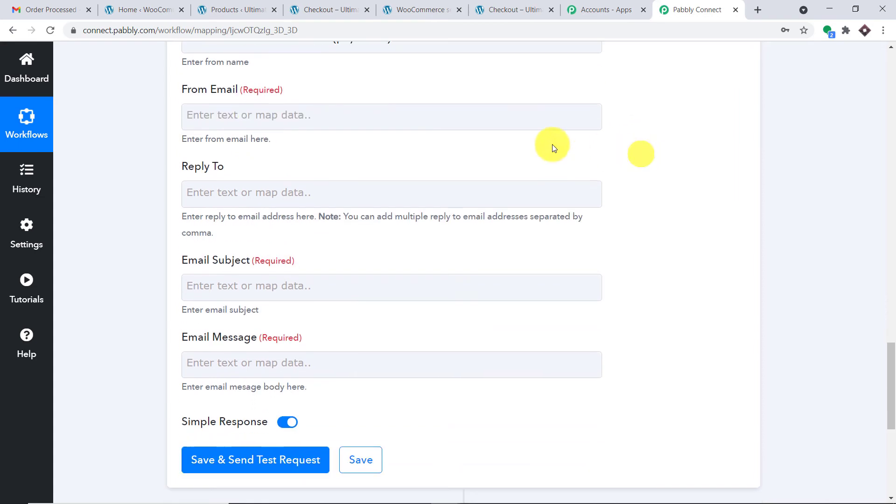
scroll(229, 119, up, 1)
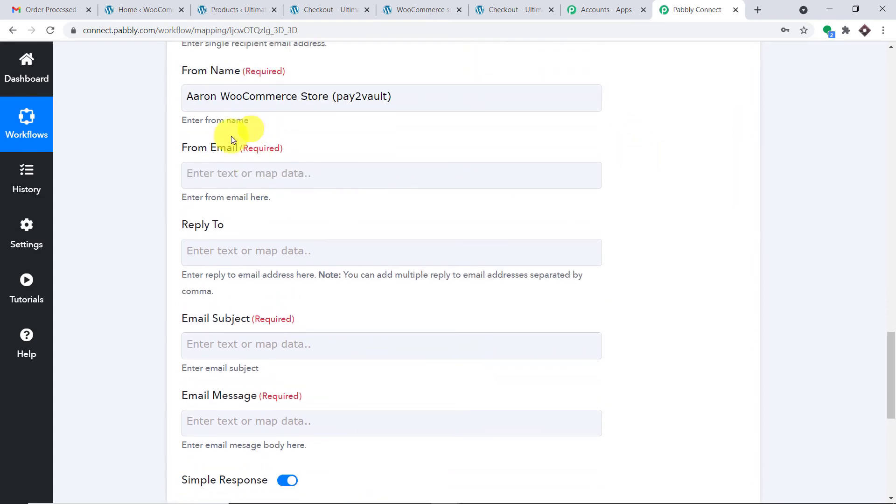
click(247, 171)
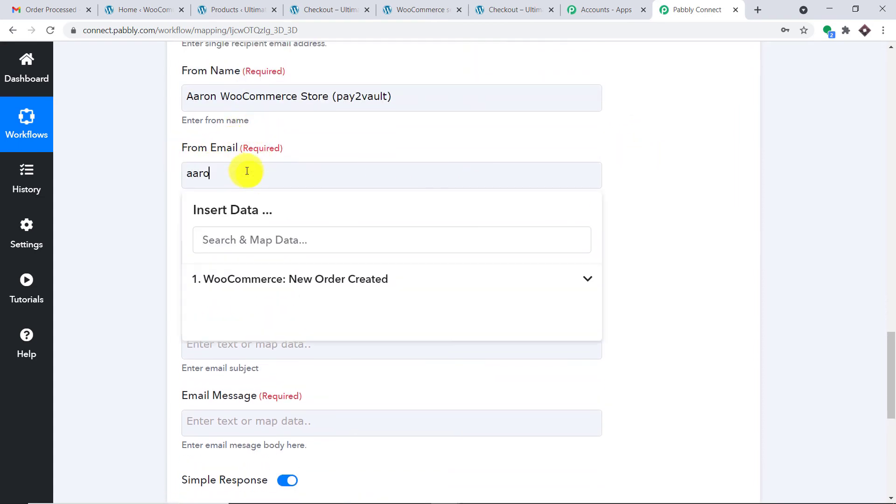
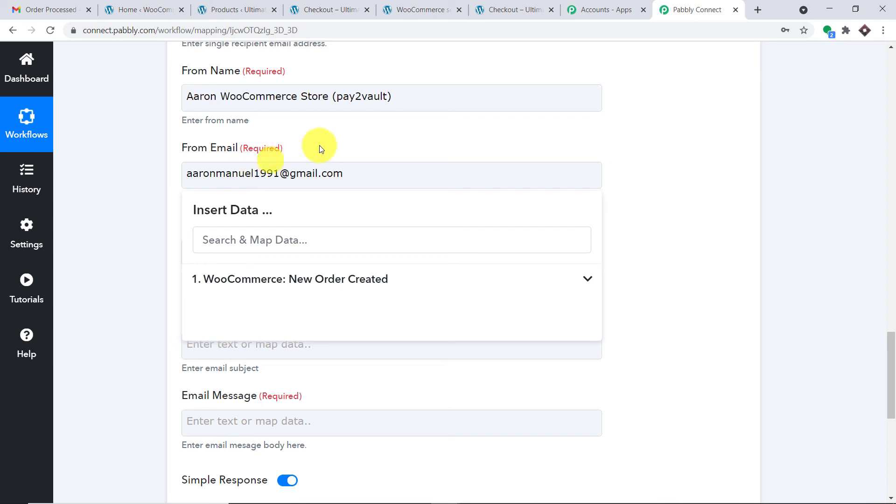
- Complete the sender's e-mail address and set Email Subject to 'Order Confirmation'
click(371, 131)
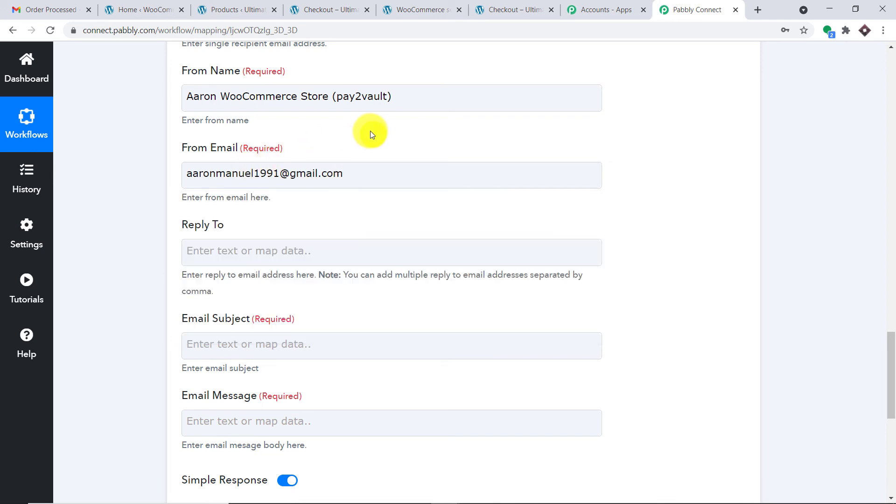
scroll(373, 136, down, 3)
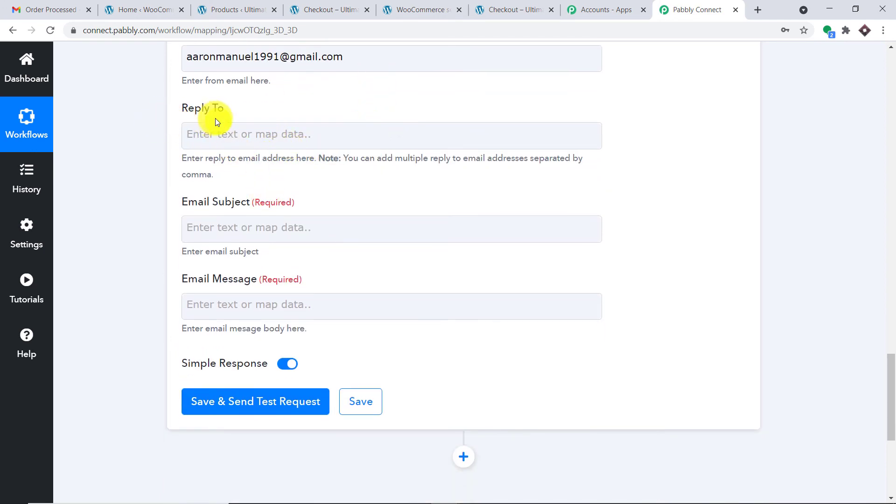
click(227, 223)
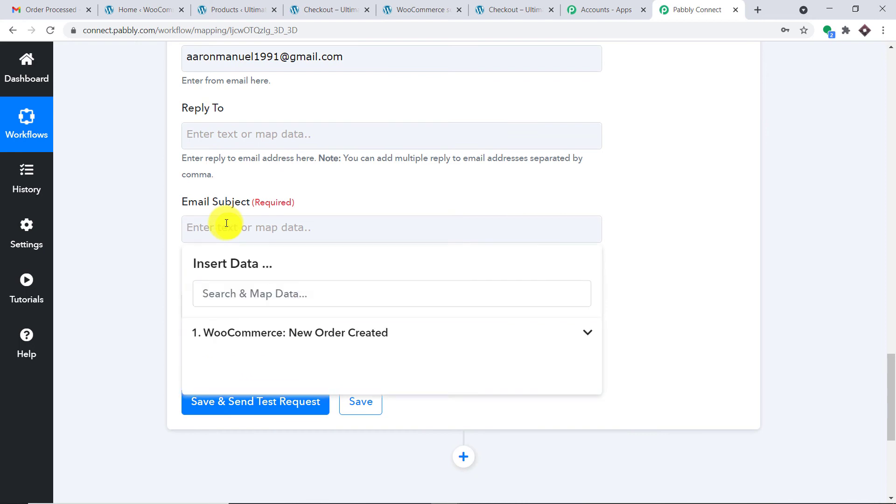
text(Order Confirmation)
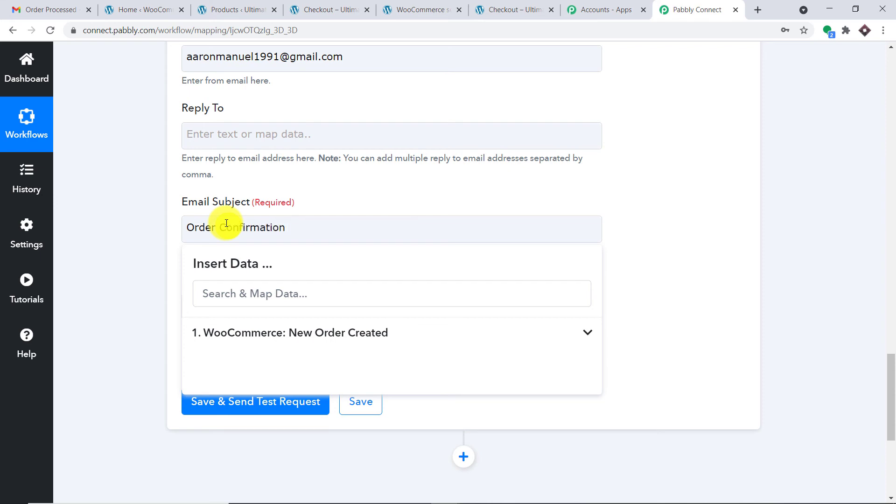
click(351, 177)
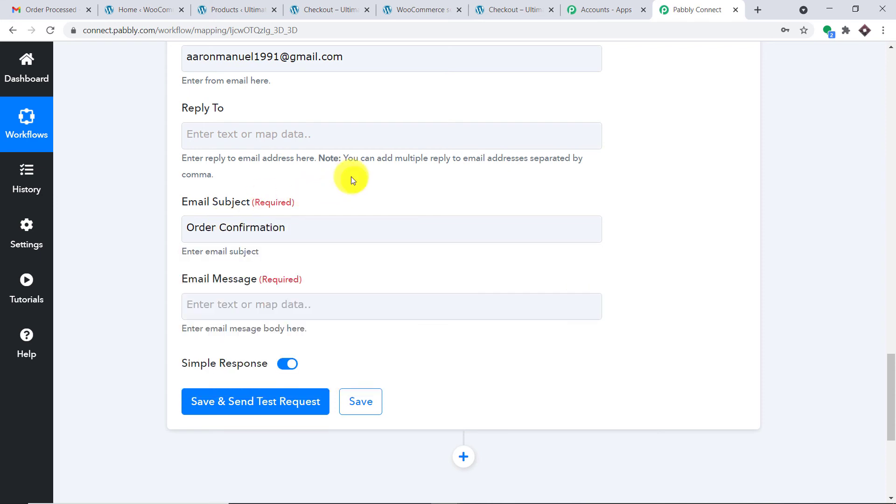
scroll(352, 189, down, 3)
- Start the message with 'Hello', the billing first name, and ', your order of'
click(265, 129)
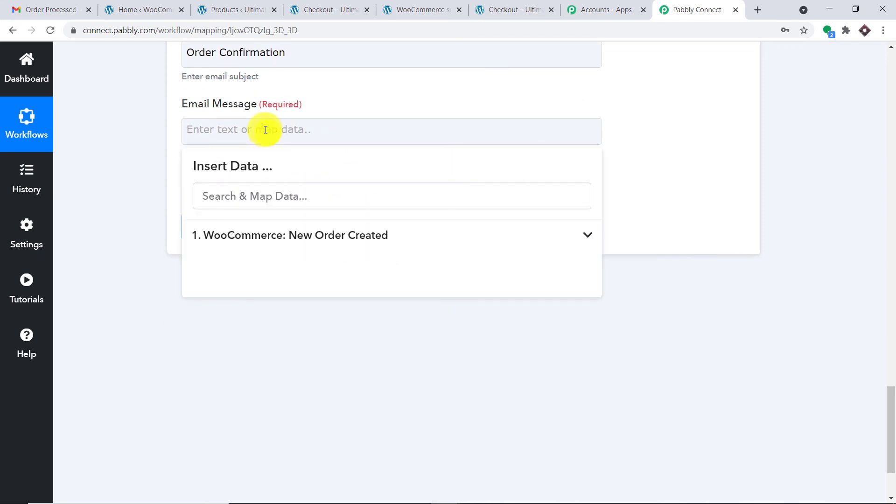
text(Hello)
key(Return)
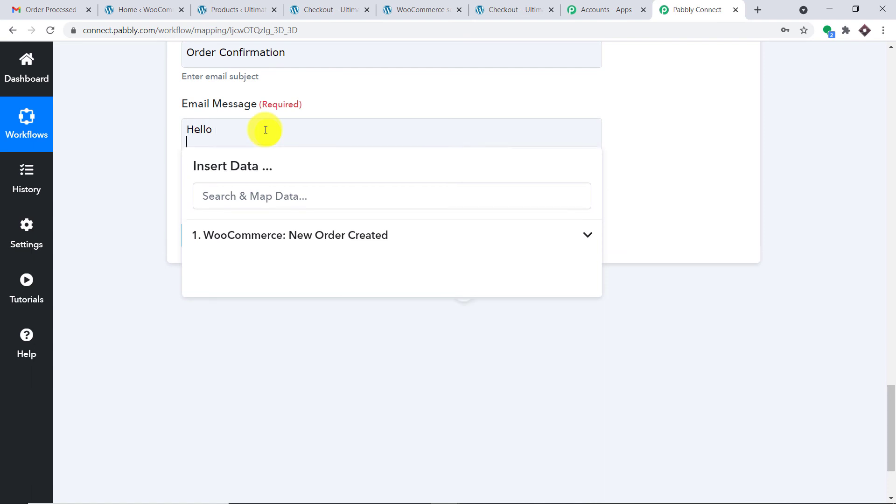
click(310, 235)
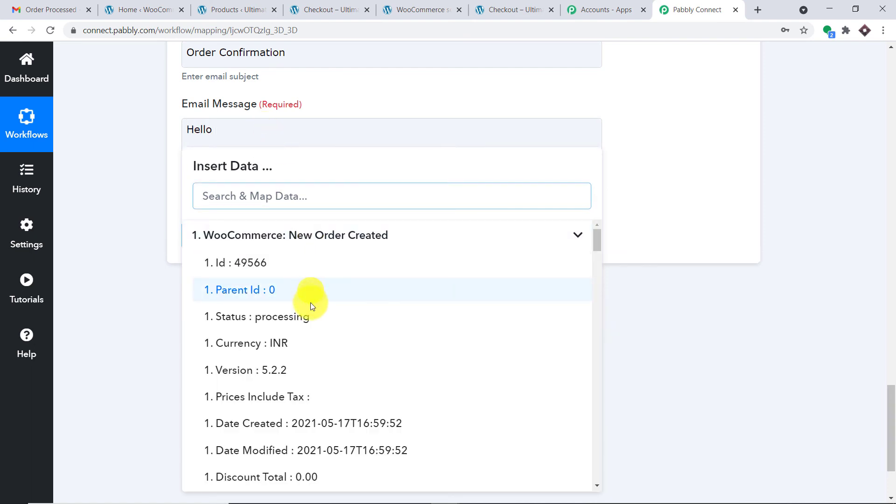
scroll(327, 322, down, 1)
scroll(397, 335, down, 6)
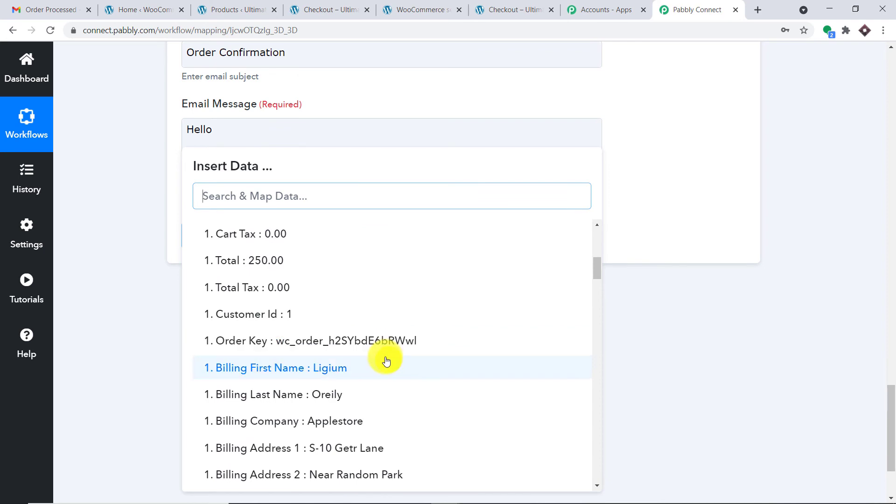
click(387, 360)
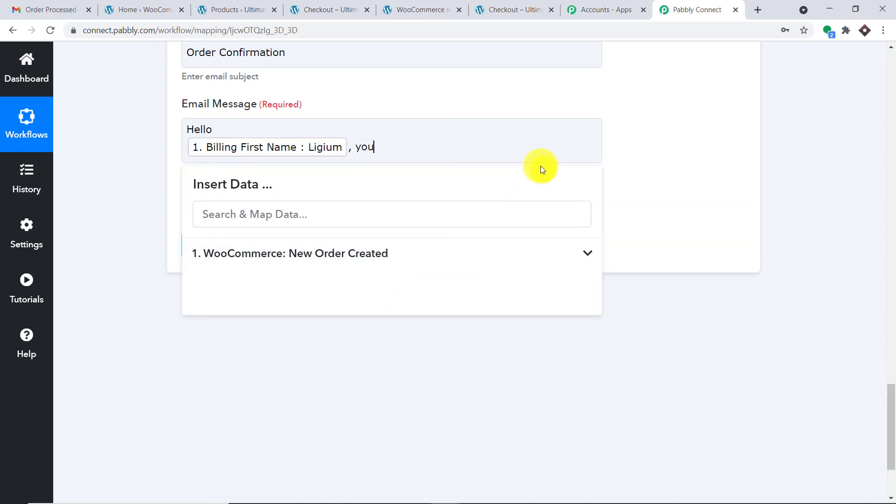
text(, your order of)
- Insert the Line Items 0 Name field after 'your order of'
click(430, 251)
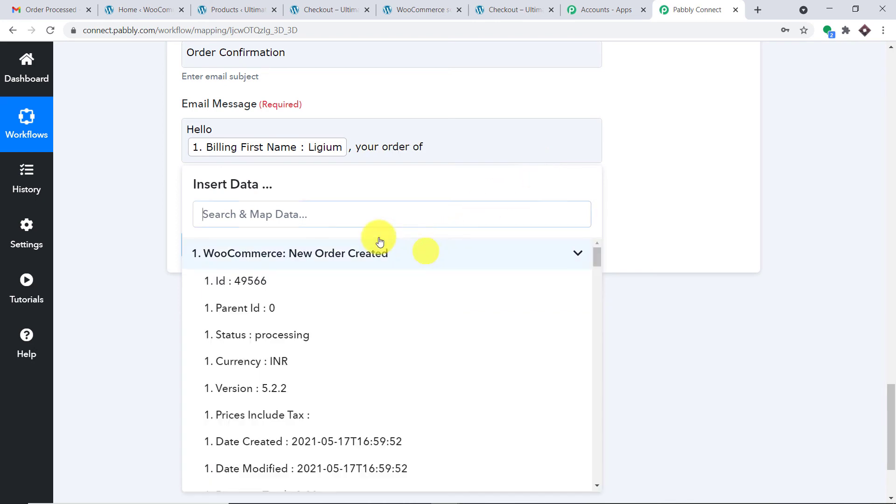
click(278, 215)
text(dr)
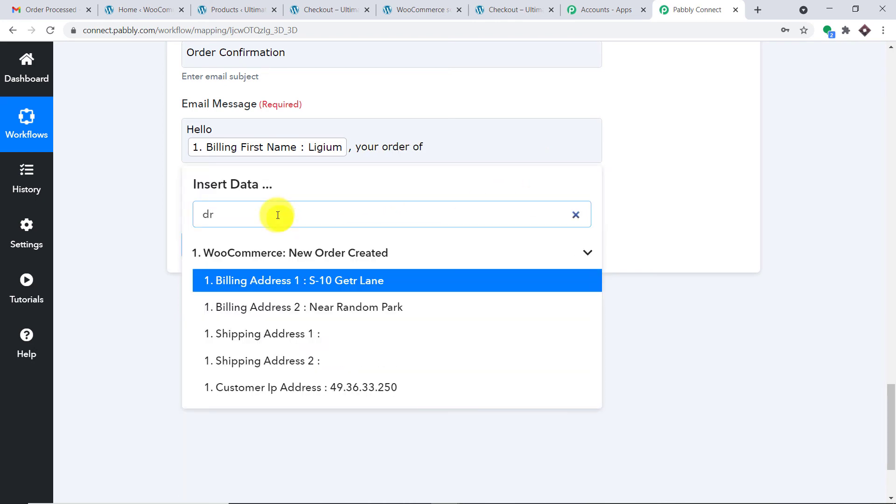
text(on)
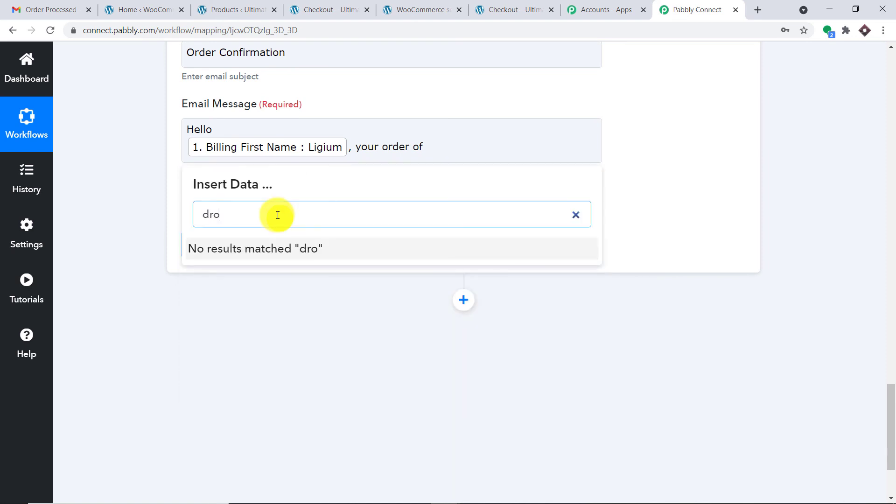
key(BackSpace)
key(BackSpace)
key(BackSpace)
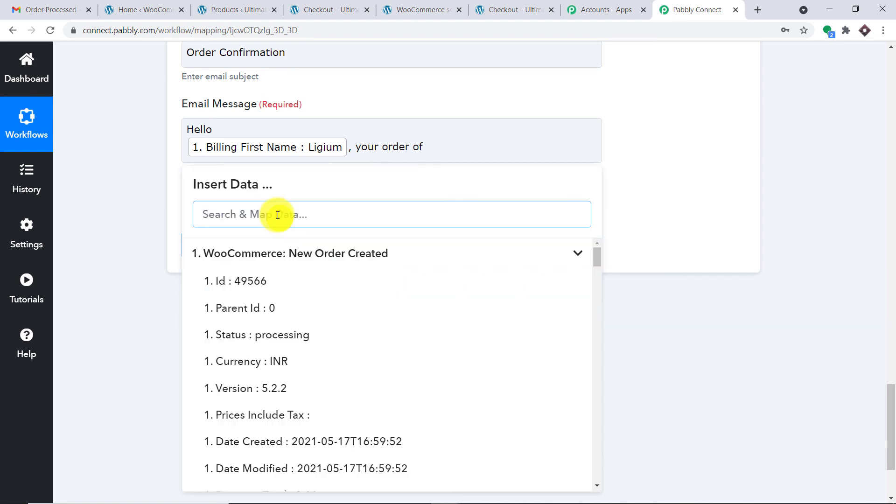
text(ve)
key(BackSpace)
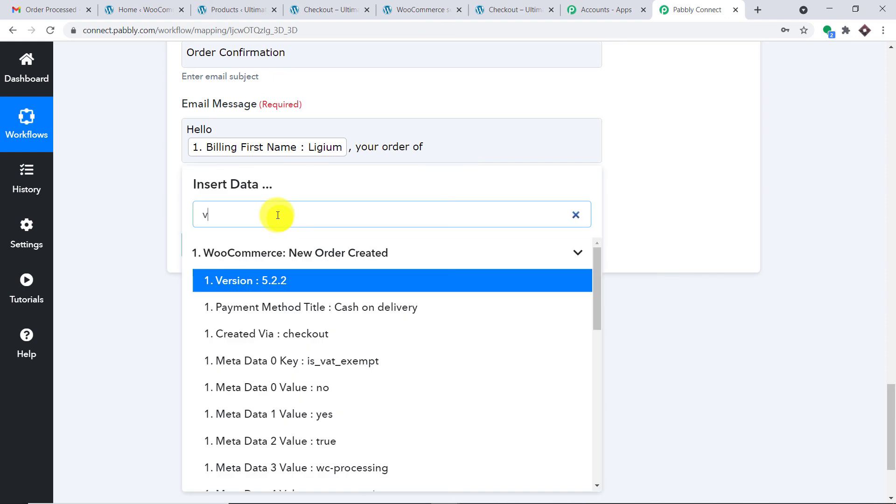
text(elo)
key(BackSpace)
key(BackSpace)
key(BackSpace)
key(BackSpace)
key(BackSpace)
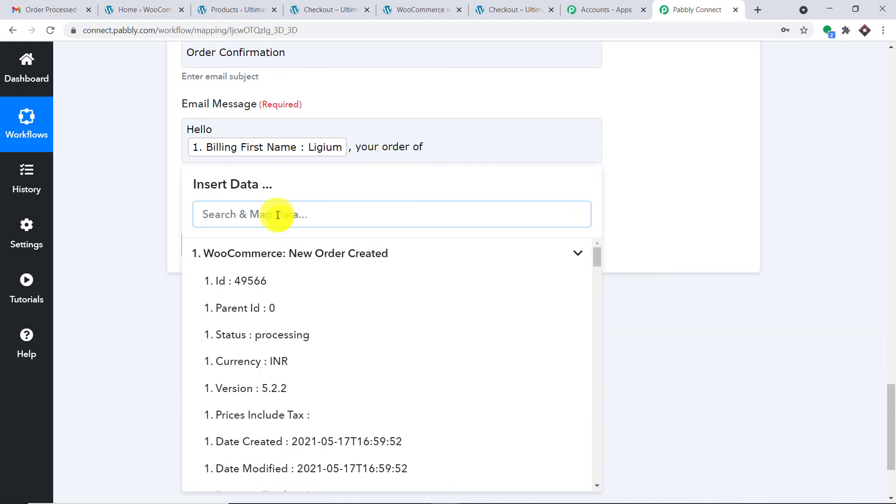
scroll(348, 322, down, 20)
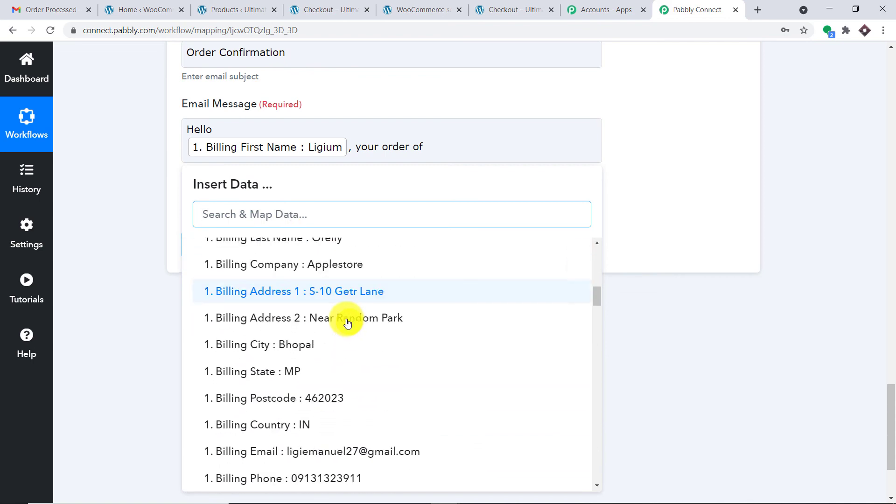
scroll(348, 322, down, 12)
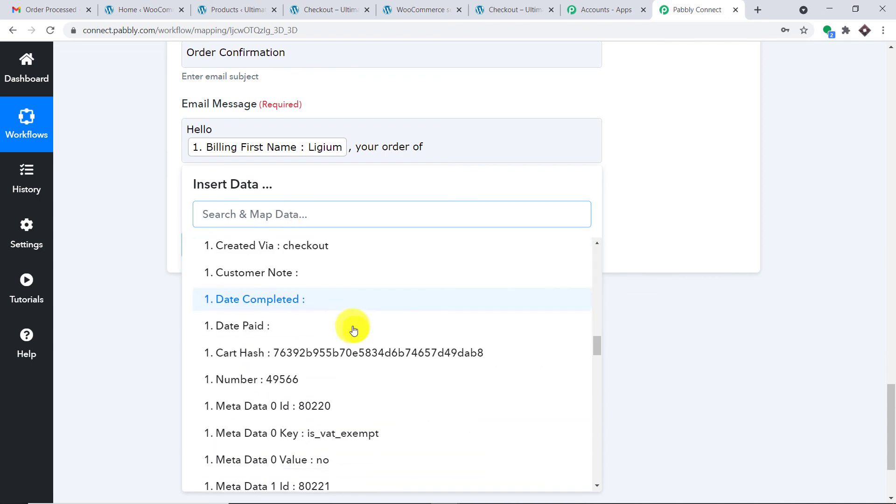
scroll(355, 331, down, 11)
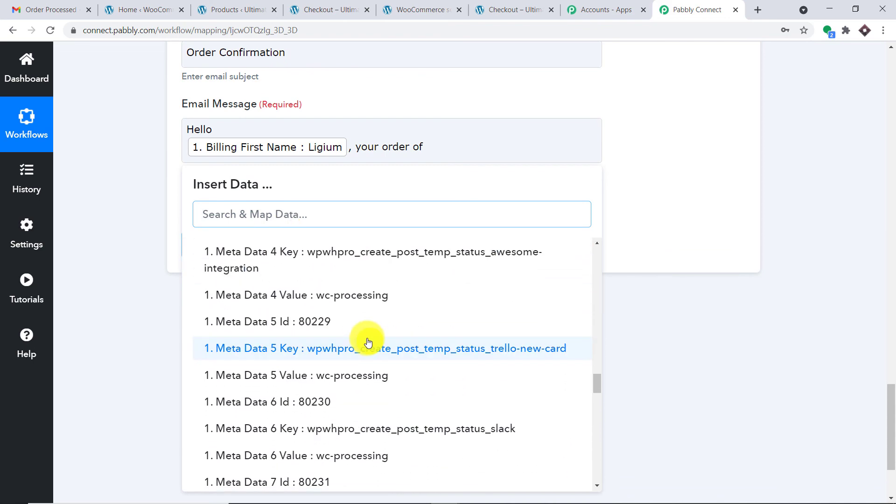
scroll(372, 343, down, 12)
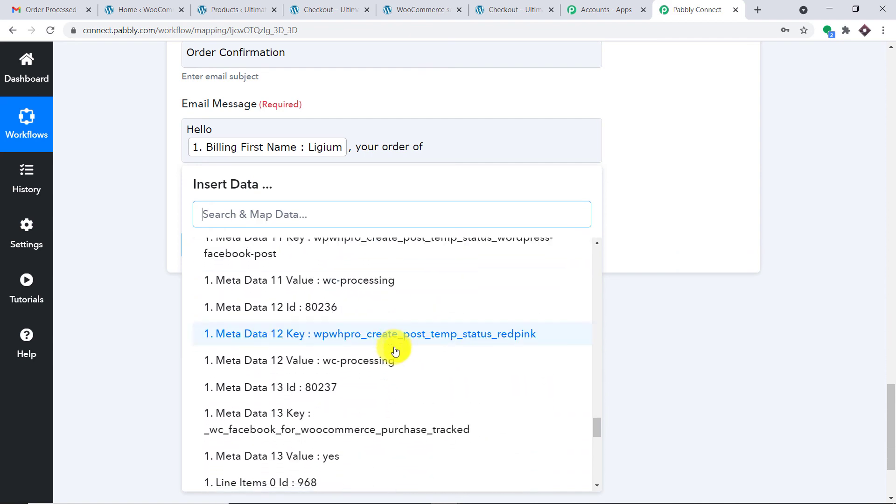
scroll(396, 355, down, 1)
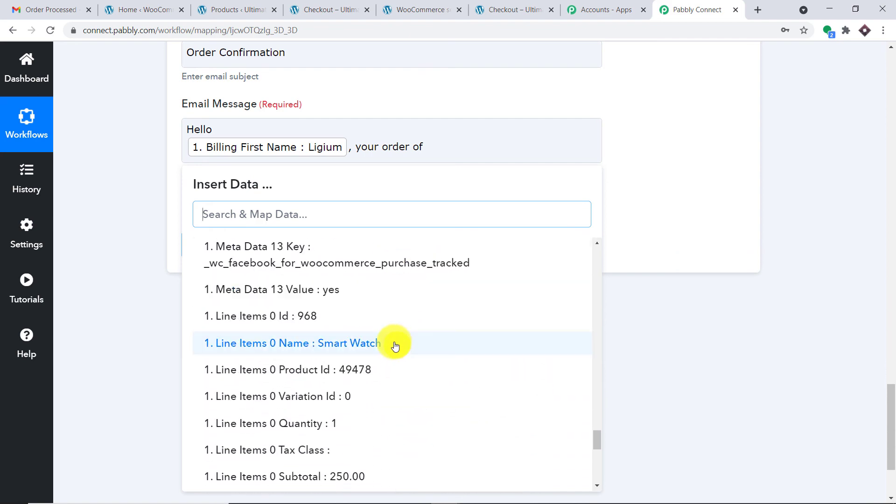
click(395, 345)
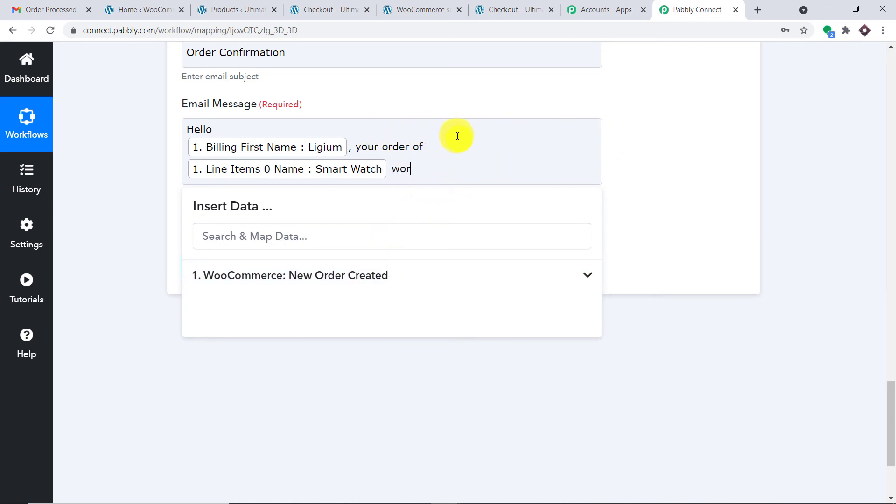
- Insert the order Total field matching 250 after 'worth', followed by 'INR is processed'
click(384, 239)
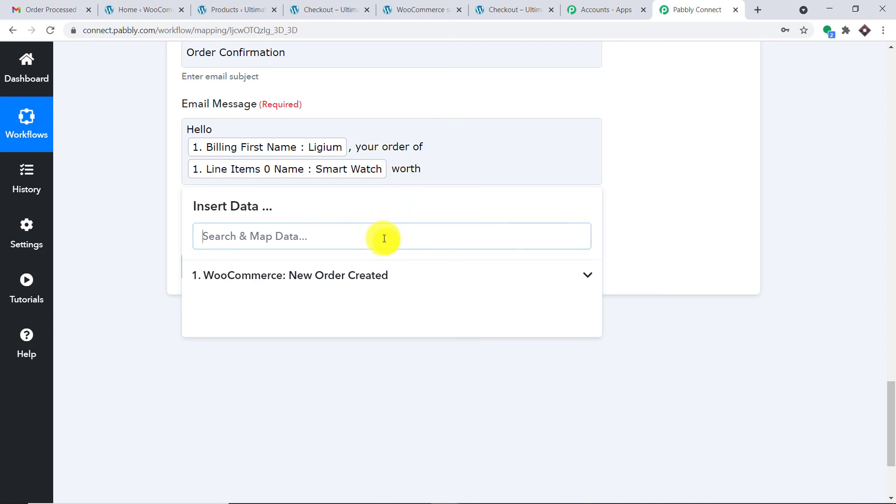
text(250)
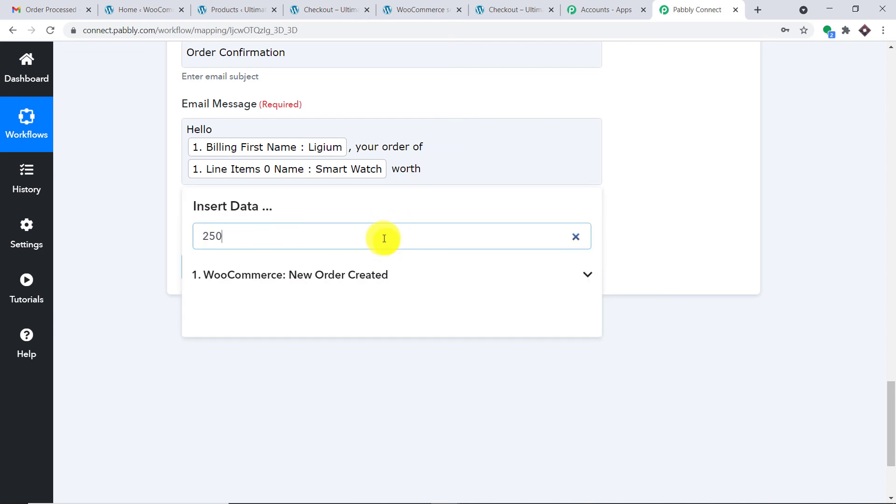
click(376, 275)
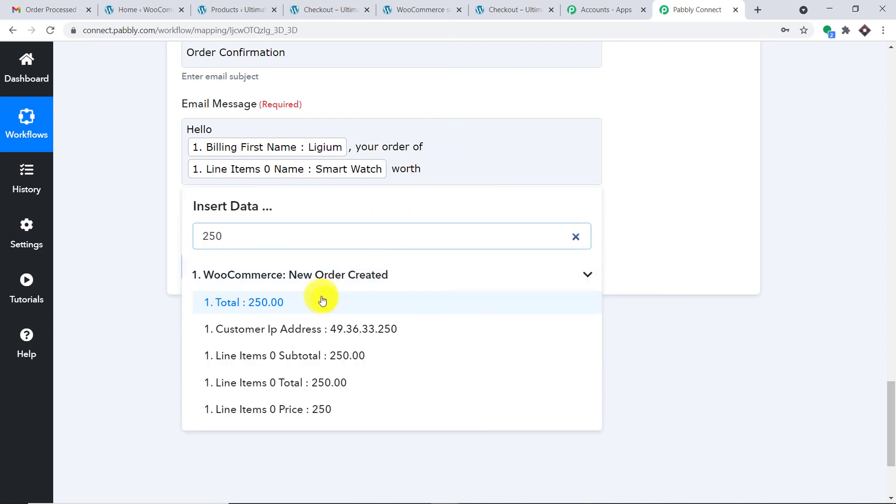
click(322, 301)
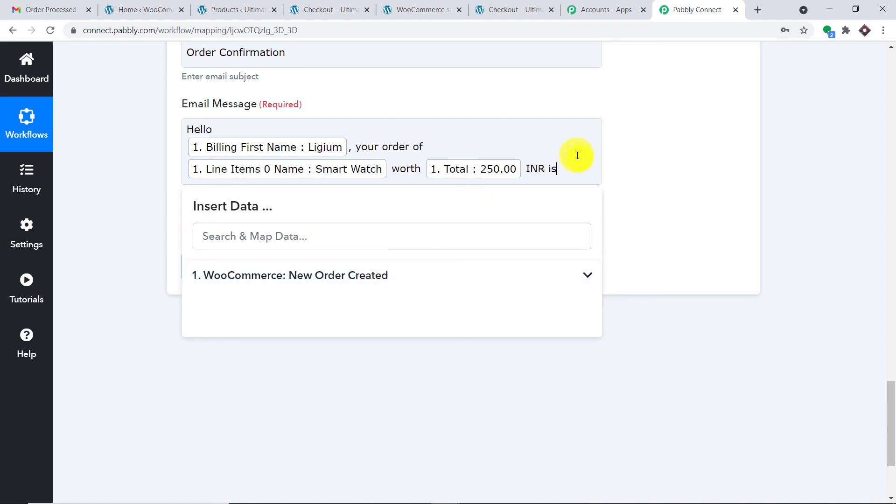
text(INR is processed. You will recieve the package at)
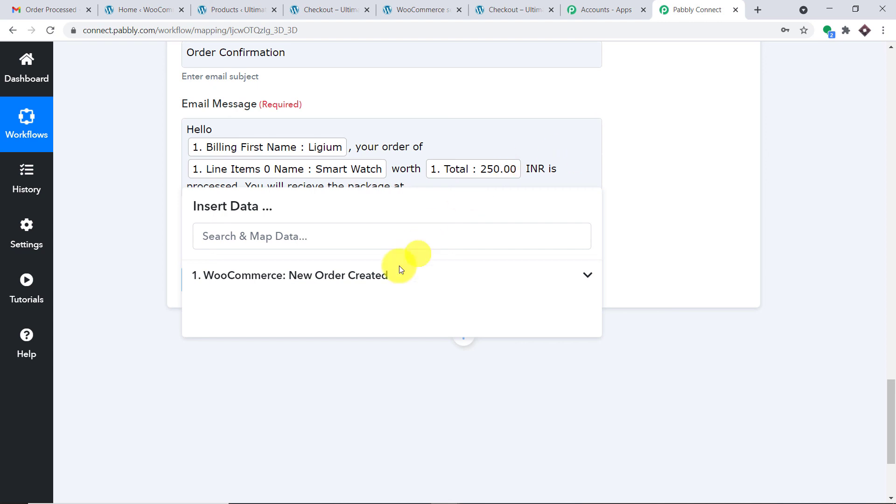
- Add the Billing Address 1 and Billing Address 2 order fields to the message
click(388, 275)
scroll(374, 329, down, 3)
scroll(374, 334, down, 6)
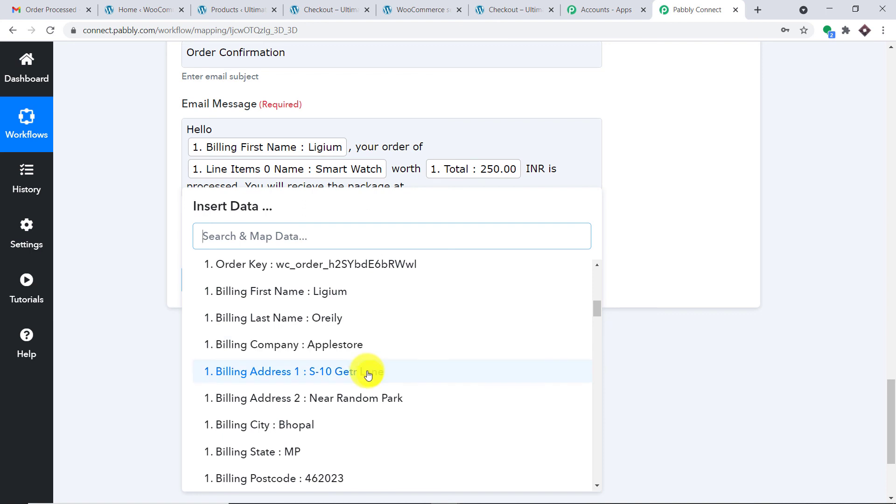
click(366, 373)
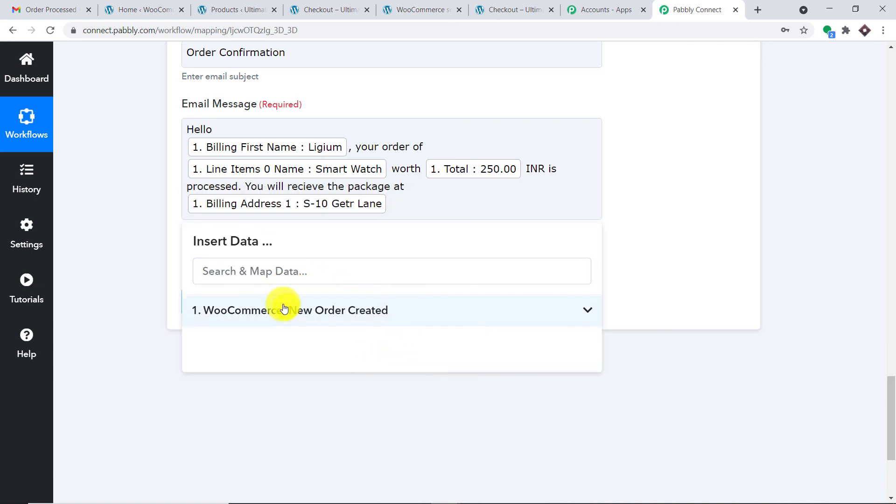
click(286, 310)
scroll(369, 360, down, 8)
scroll(377, 378, down, 2)
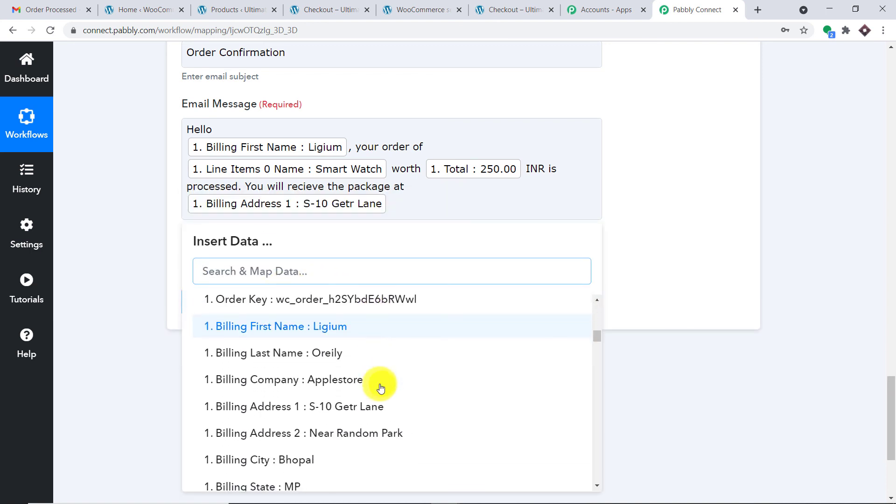
click(380, 430)
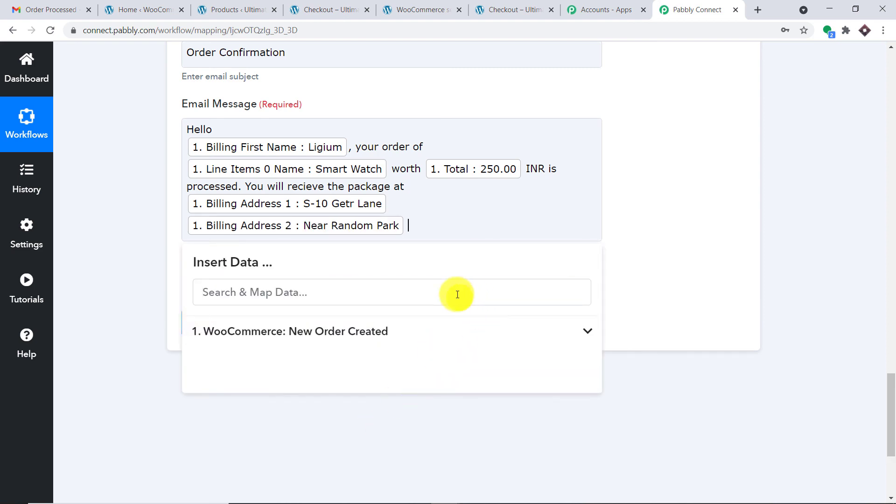
- Add the billing City and Postcode order fields to the message
scroll(456, 292, down, 4)
click(319, 156)
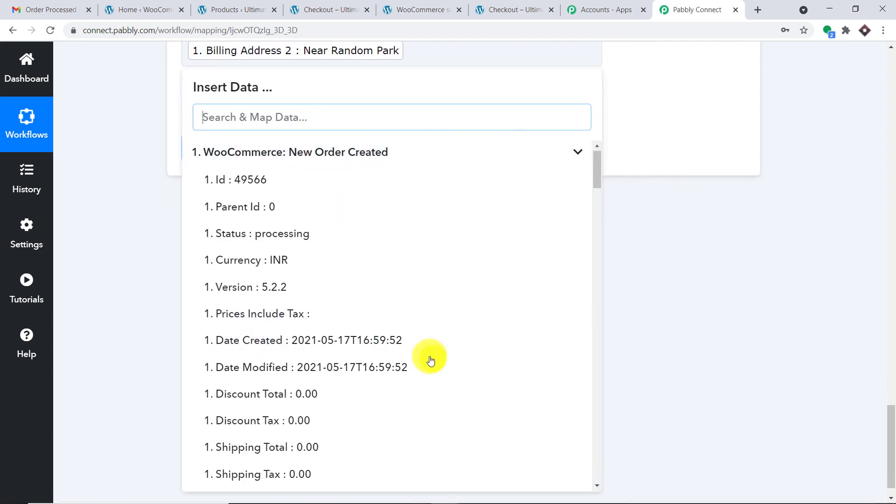
scroll(430, 356, down, 8)
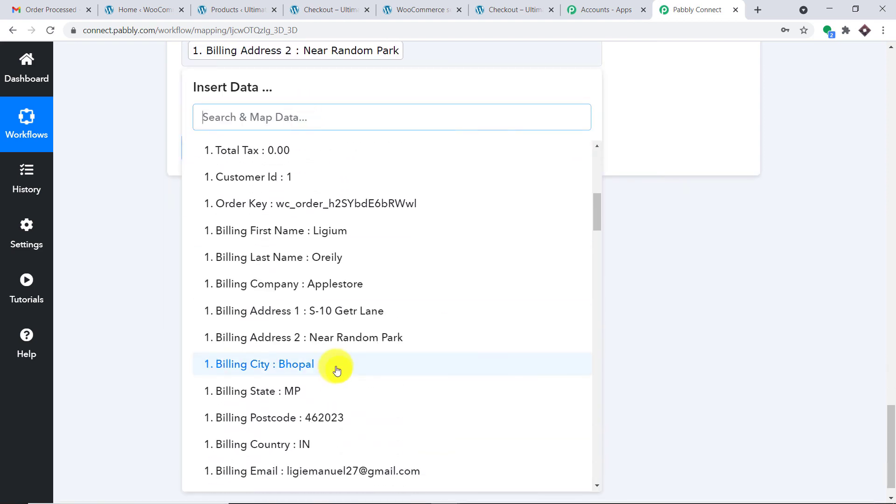
click(334, 366)
click(404, 157)
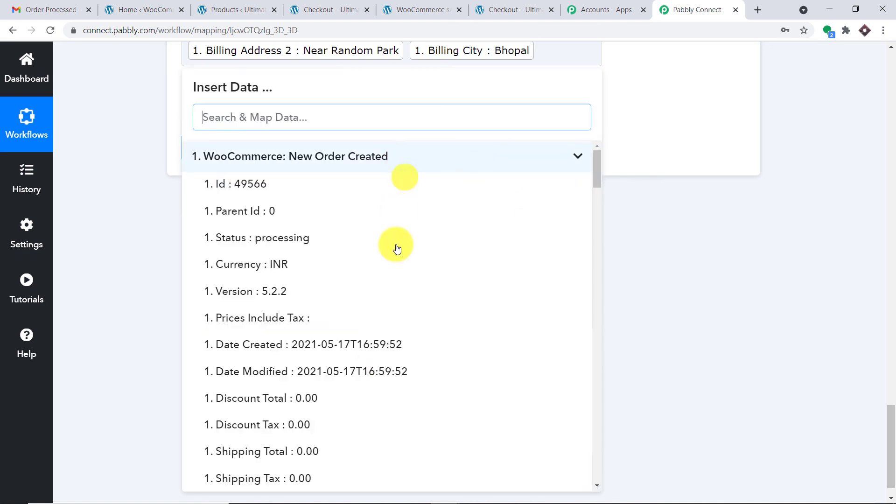
scroll(394, 394, down, 6)
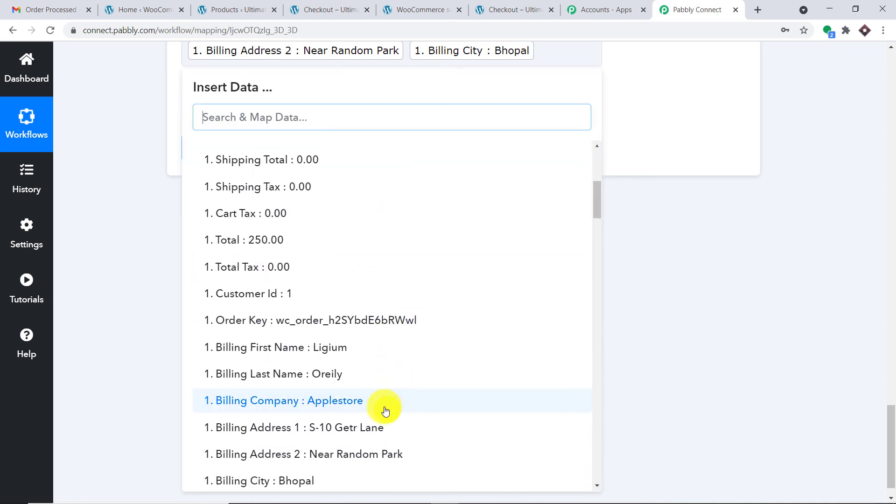
scroll(380, 408, down, 3)
click(313, 477)
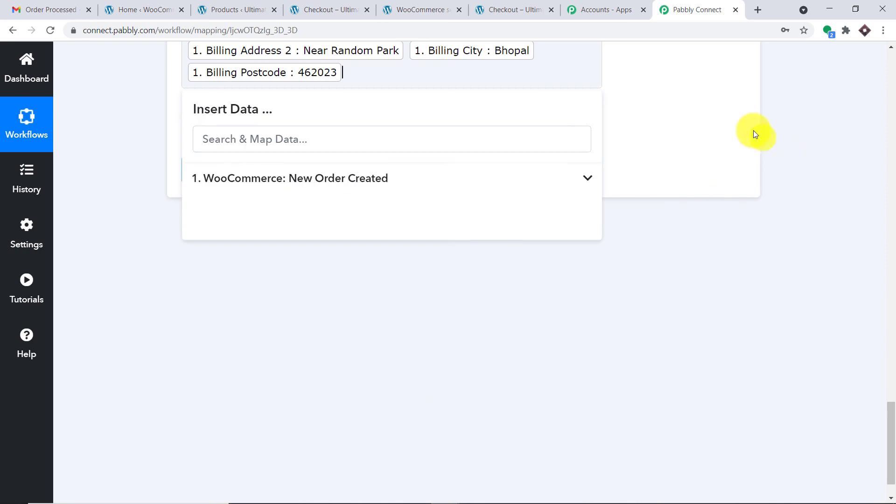
- Save the Gmail step and send a test email, which returns SENT
click(729, 136)
scroll(728, 138, up, 5)
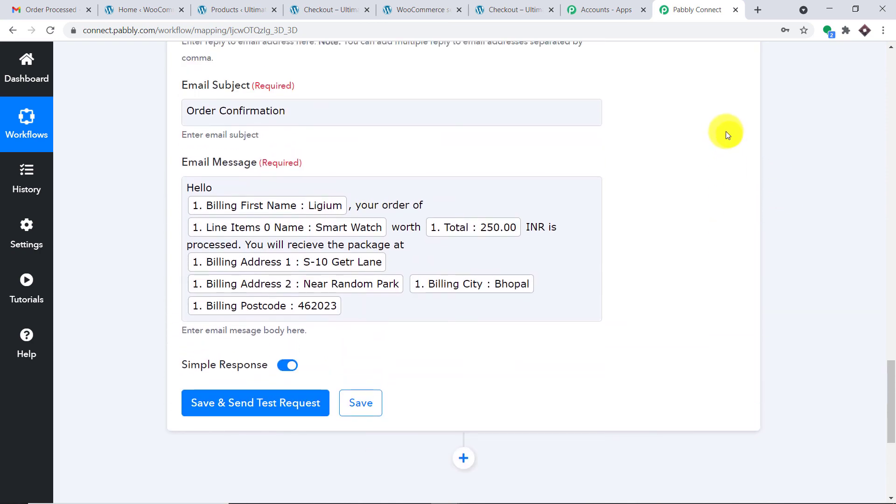
scroll(394, 182, down, 3)
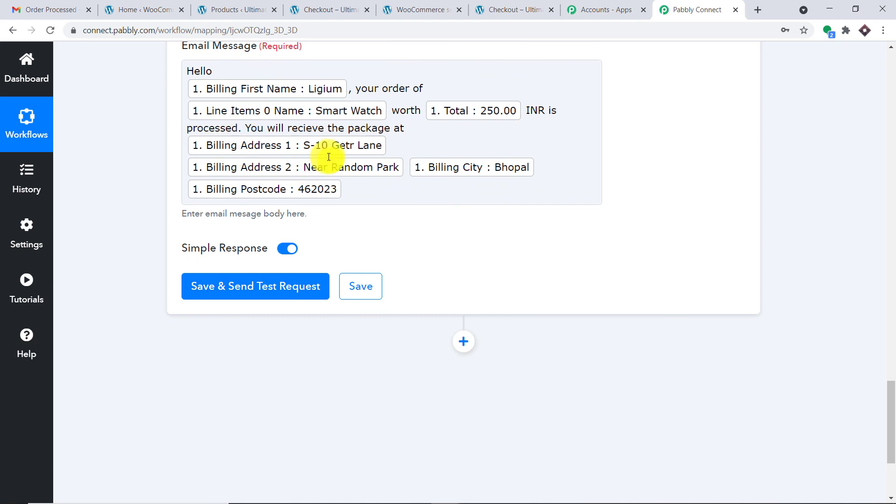
click(255, 296)
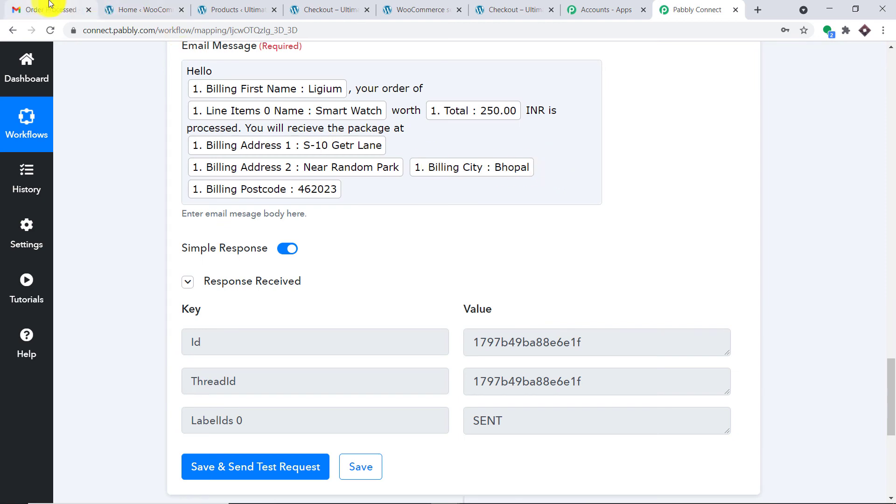
click(51, 7)
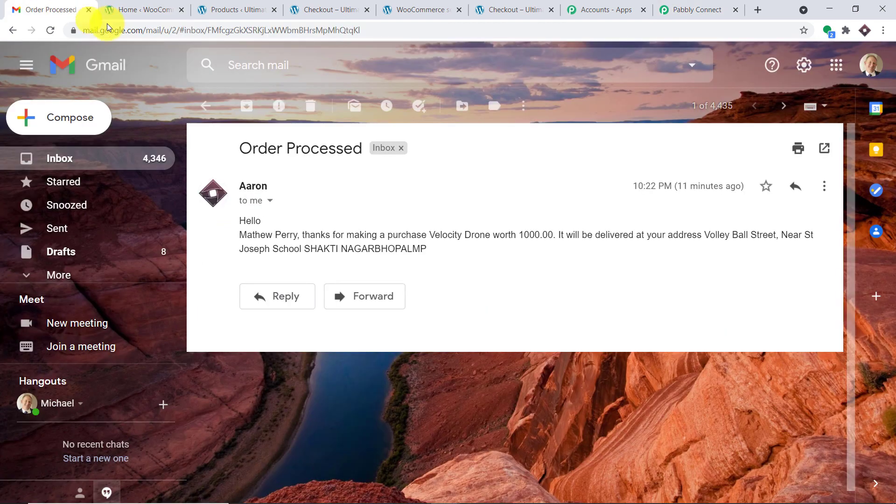
- Open the Order Confirmation email in the customer's inbox showing Smart Watch worth 250.00 INR and the address
click(869, 68)
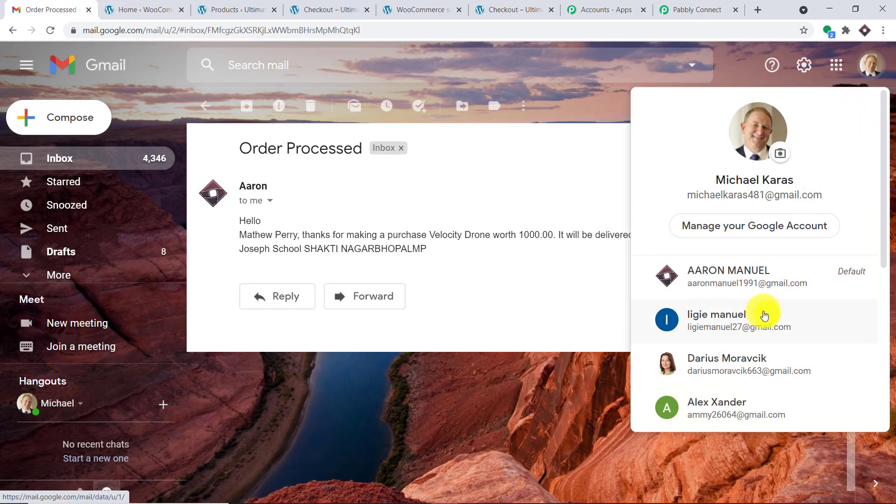
click(764, 315)
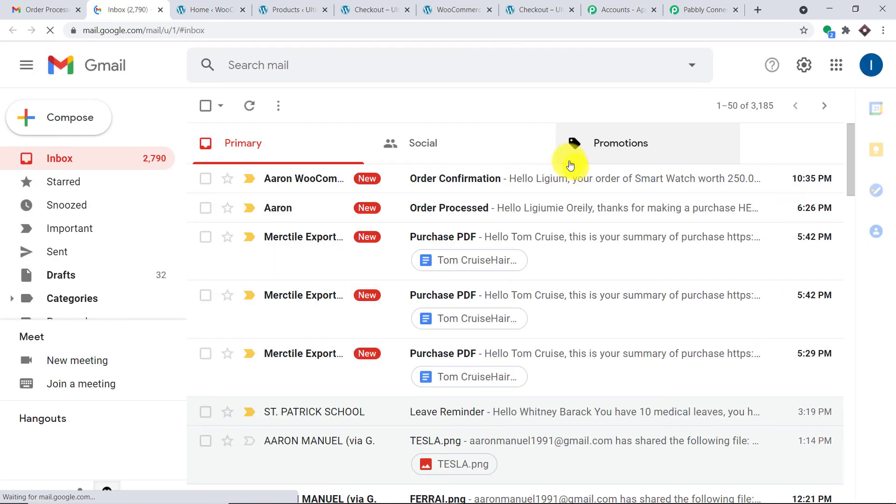
click(453, 185)
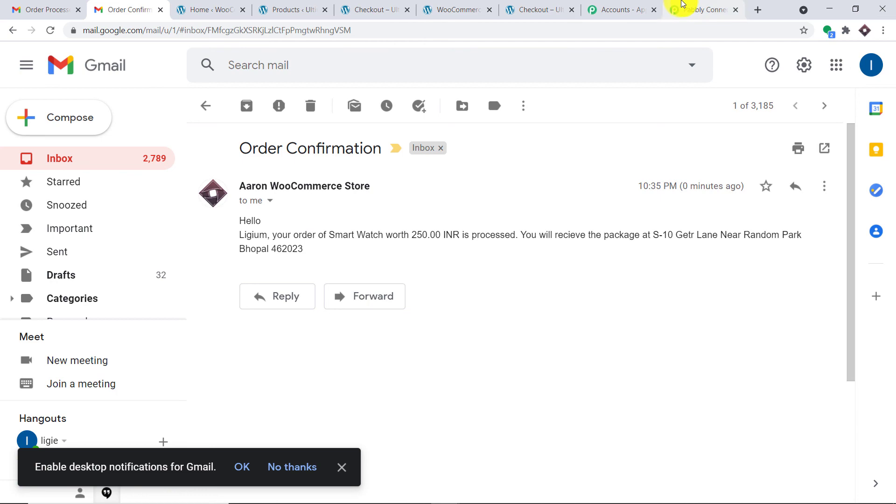
click(682, 6)
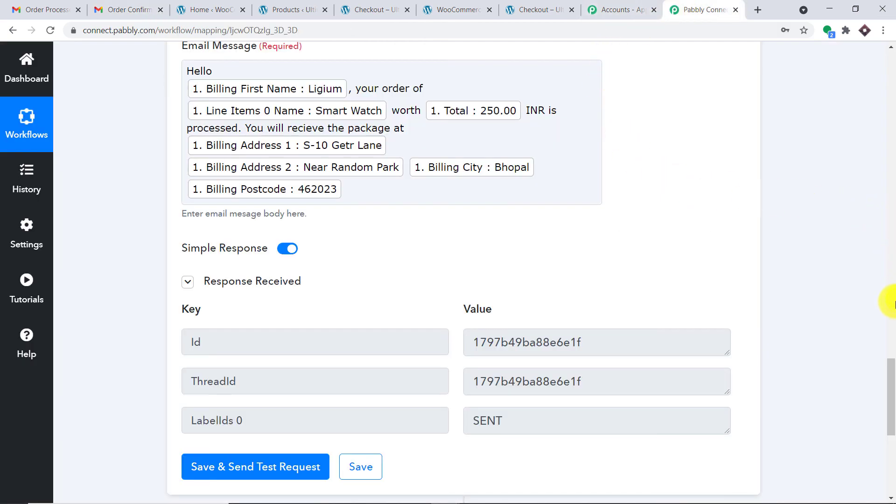
- Collapse the Gmail Send an Email action and the WooCommerce New Order Created trigger
scroll(887, 303, up, 15)
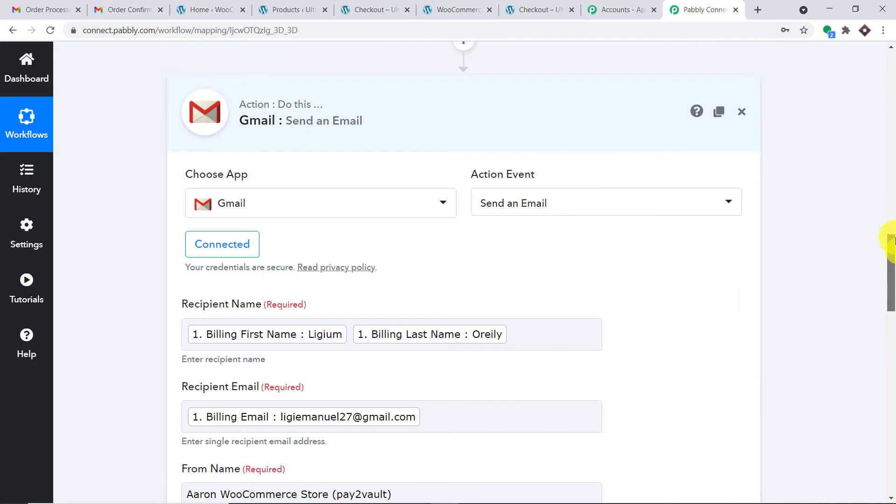
scroll(887, 238, up, 3)
click(548, 236)
scroll(890, 186, up, 9)
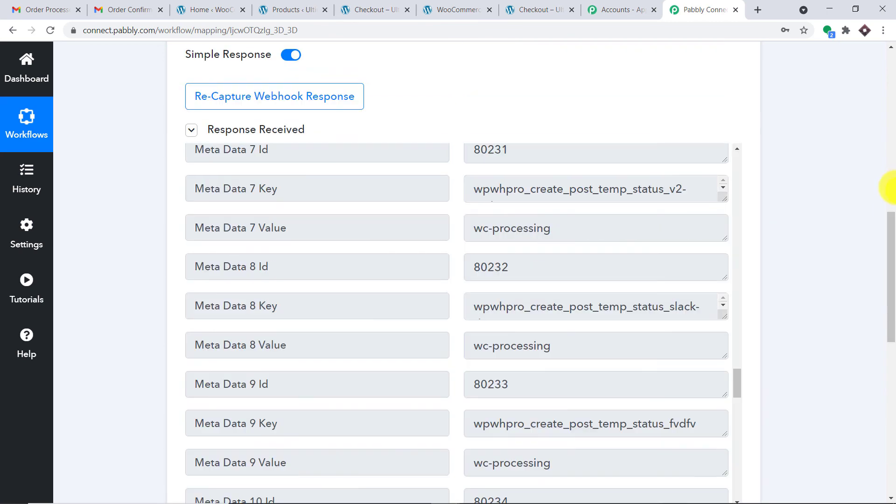
scroll(889, 186, up, 10)
click(496, 158)
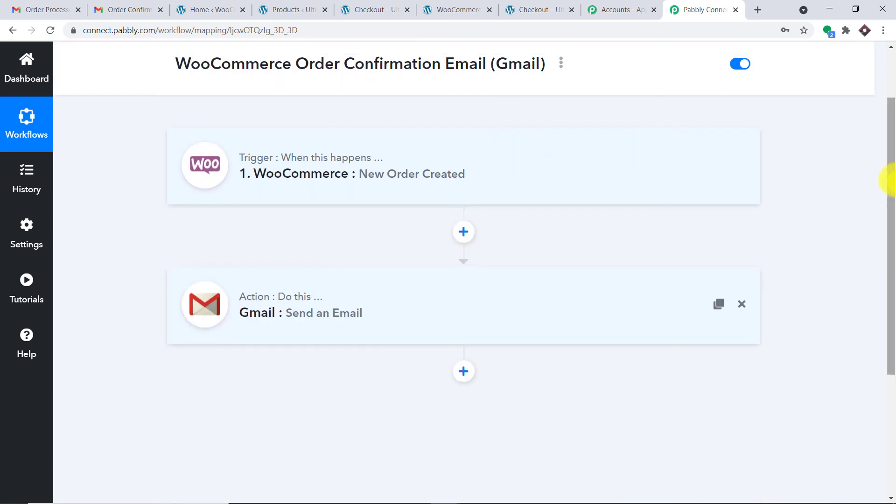